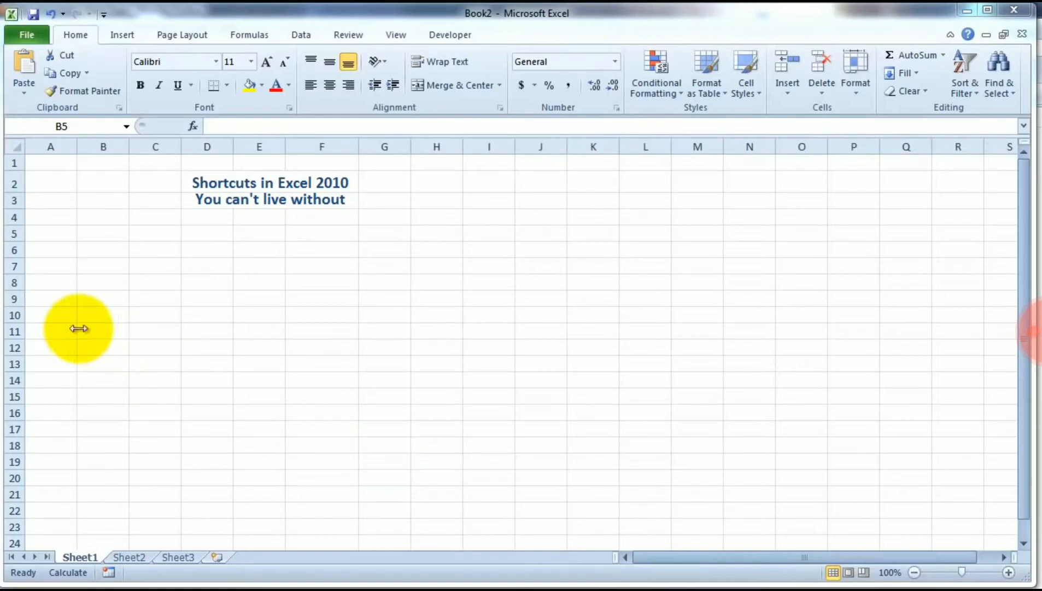
# Insert the current date as a fixed value in cell C6
pyautogui.click(149, 249)
pyautogui.click(148, 249)
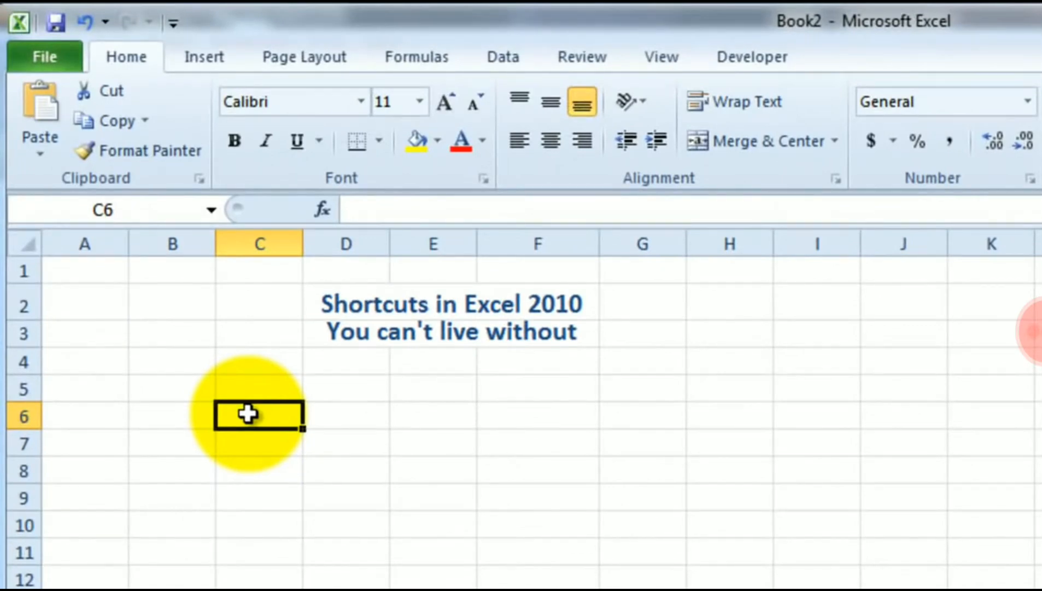
pyautogui.hotkey('ctrl', ';')
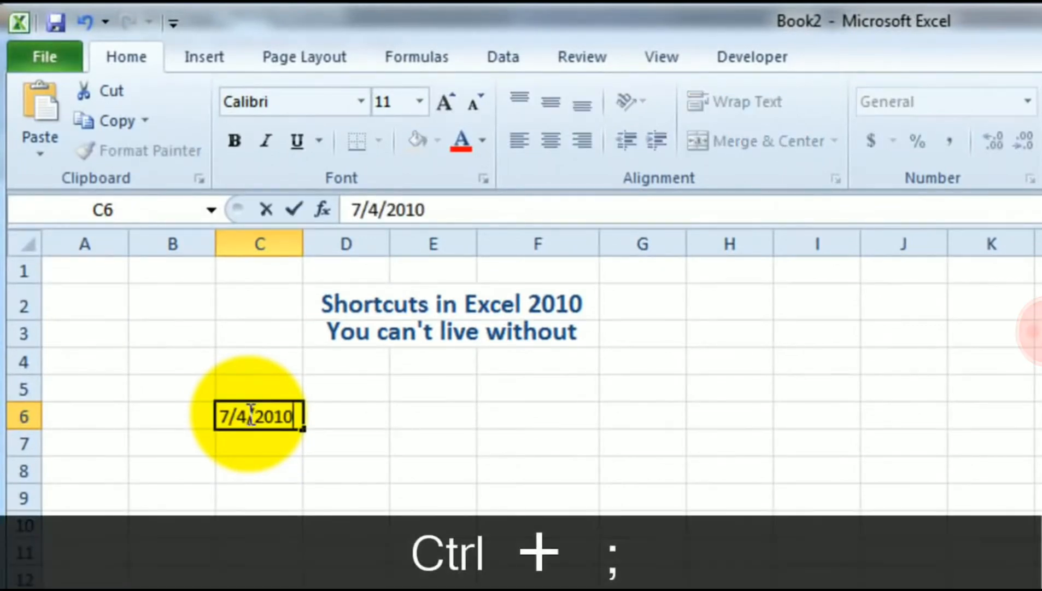
pyautogui.press('Return')
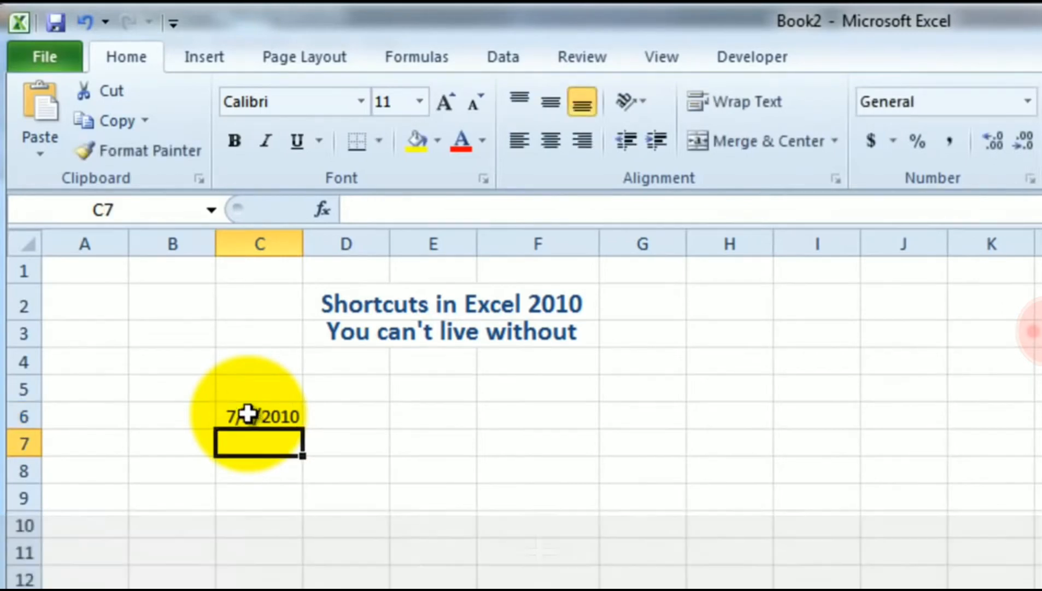
# Insert the current time as a fixed value in cell C7, directly below the date
pyautogui.click(248, 414)
pyautogui.press('Return')
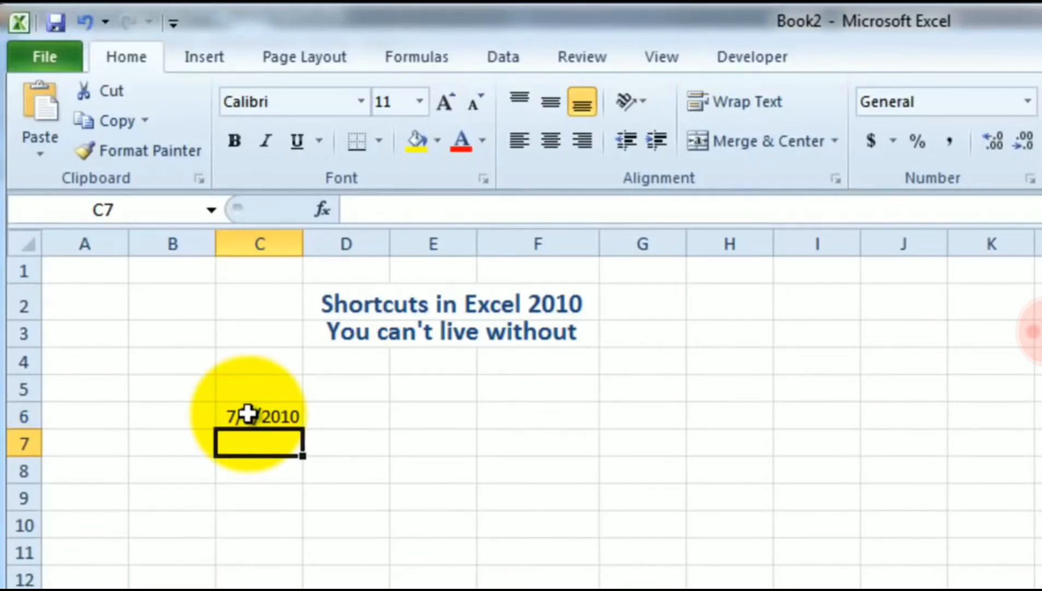
pyautogui.hotkey('ctrl', 'shift', ';')
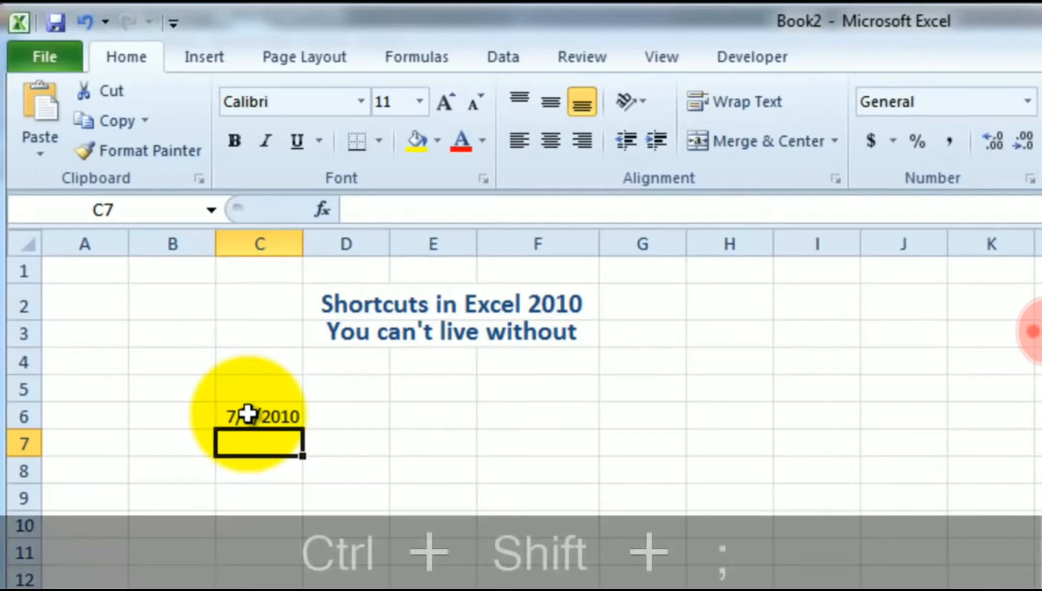
pyautogui.press('Return')
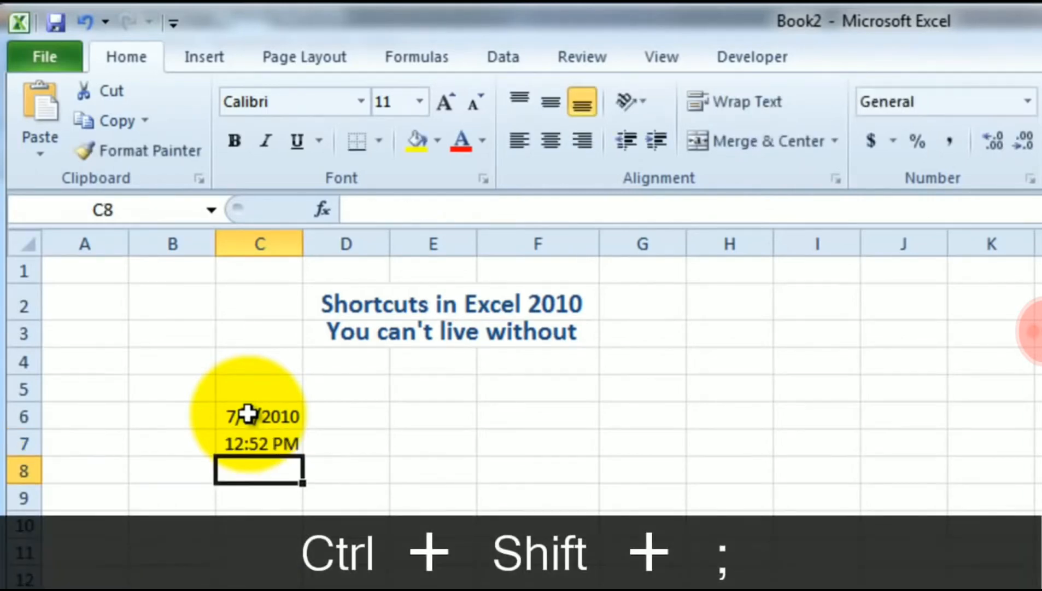
# Enter the formula =NOW() in cell D6, beside the fixed date
pyautogui.press('Up')
pyautogui.press('Up')
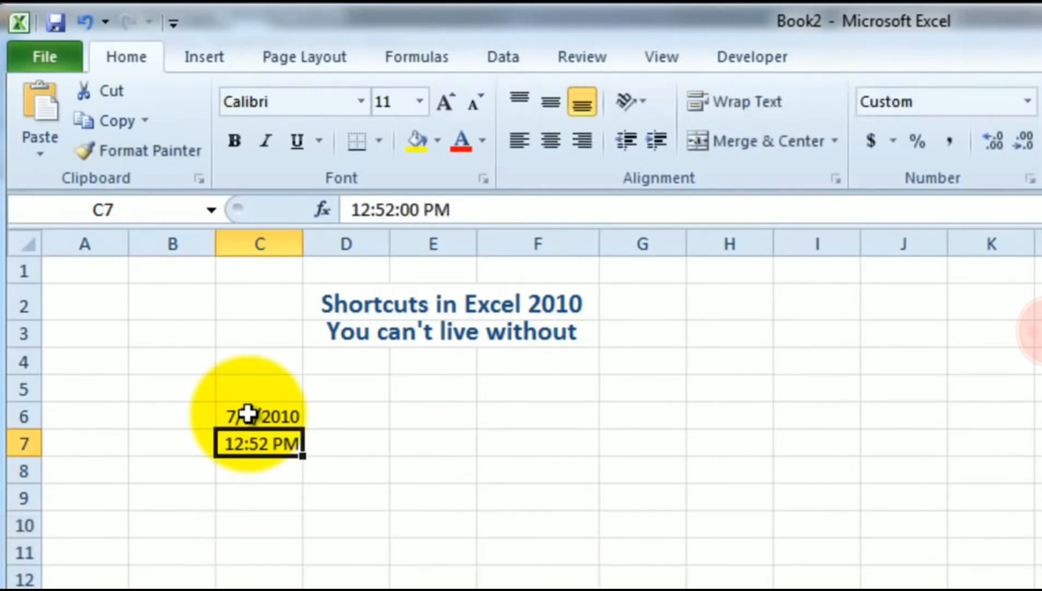
pyautogui.press('Right')
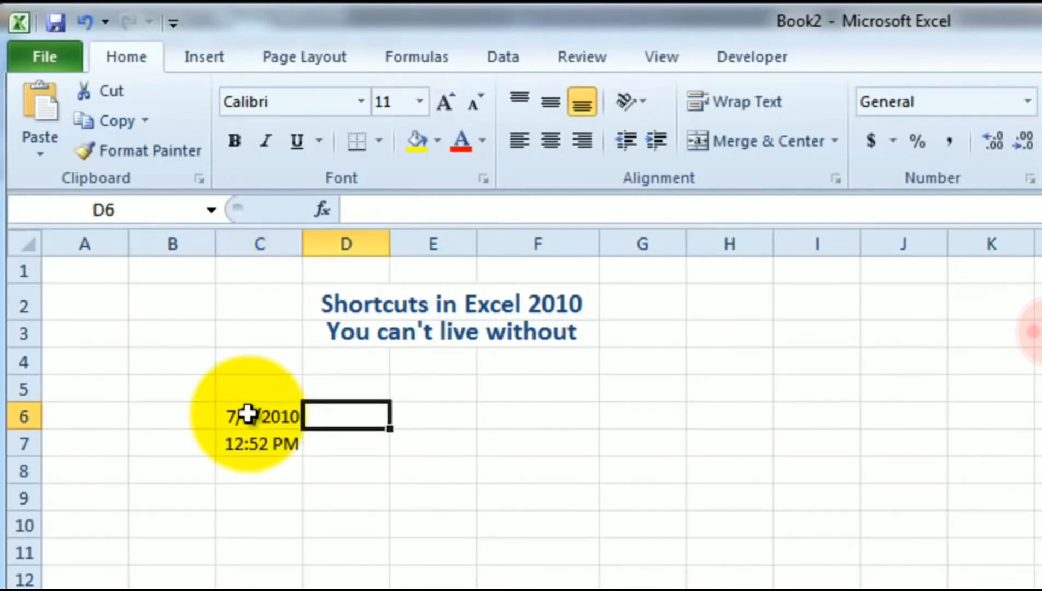
pyautogui.write('=now')
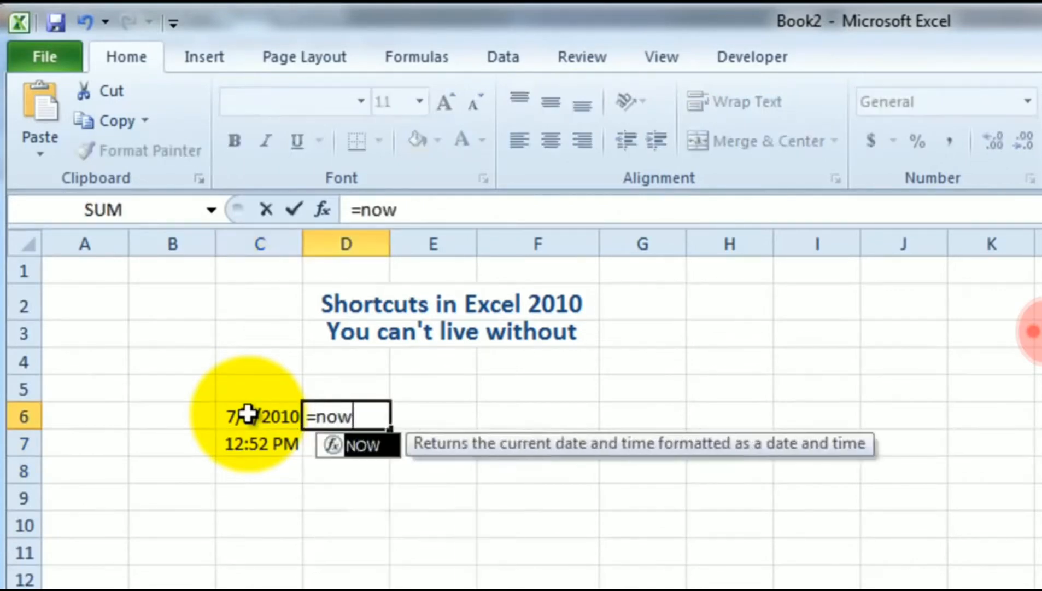
pyautogui.write('()')
pyautogui.press('Return')
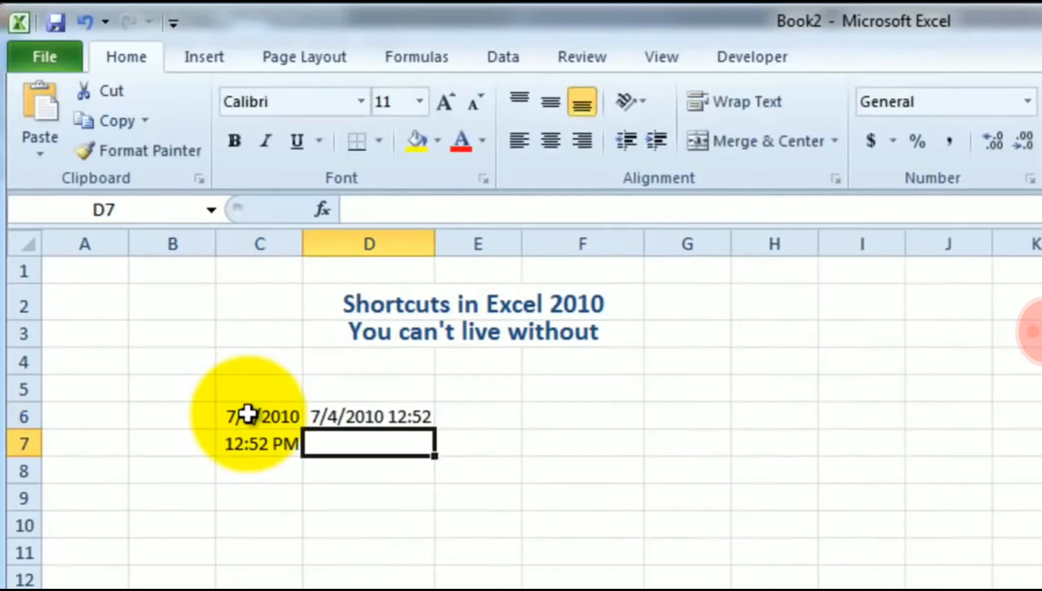
pyautogui.press('Up')
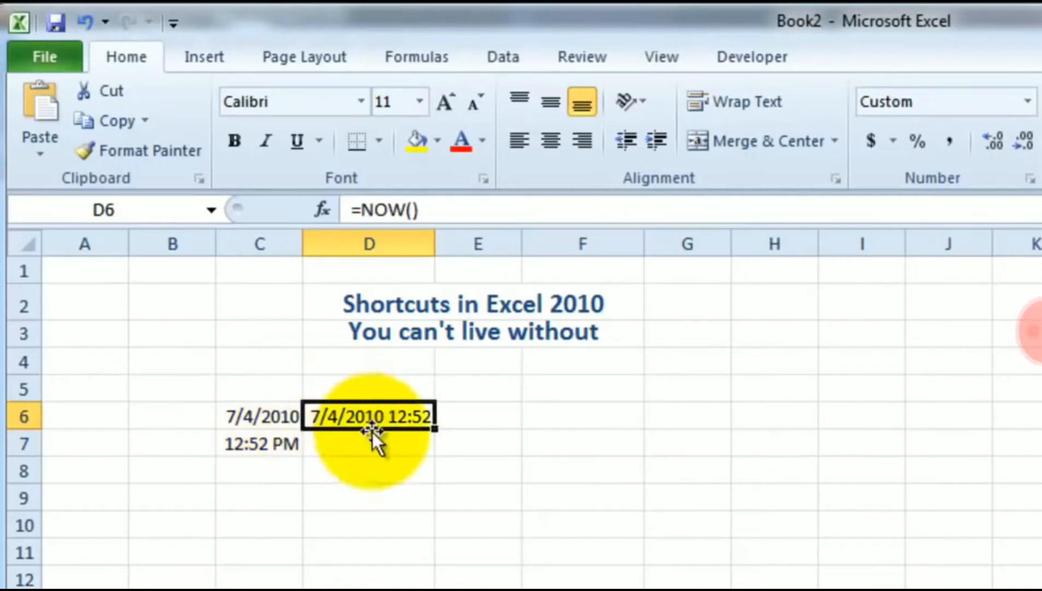
pyautogui.click(252, 416)
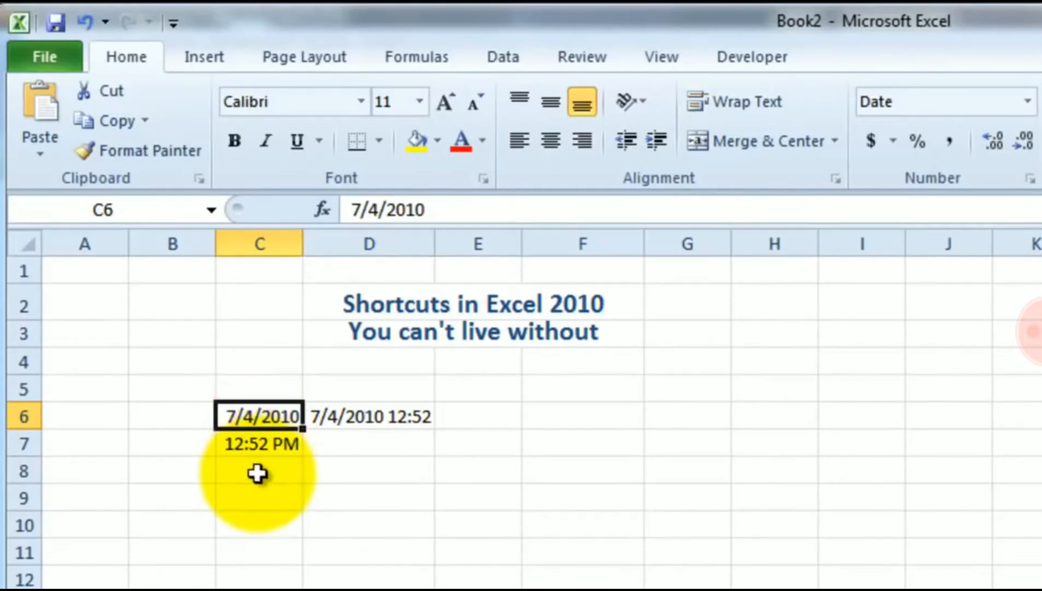
pyautogui.click(380, 587)
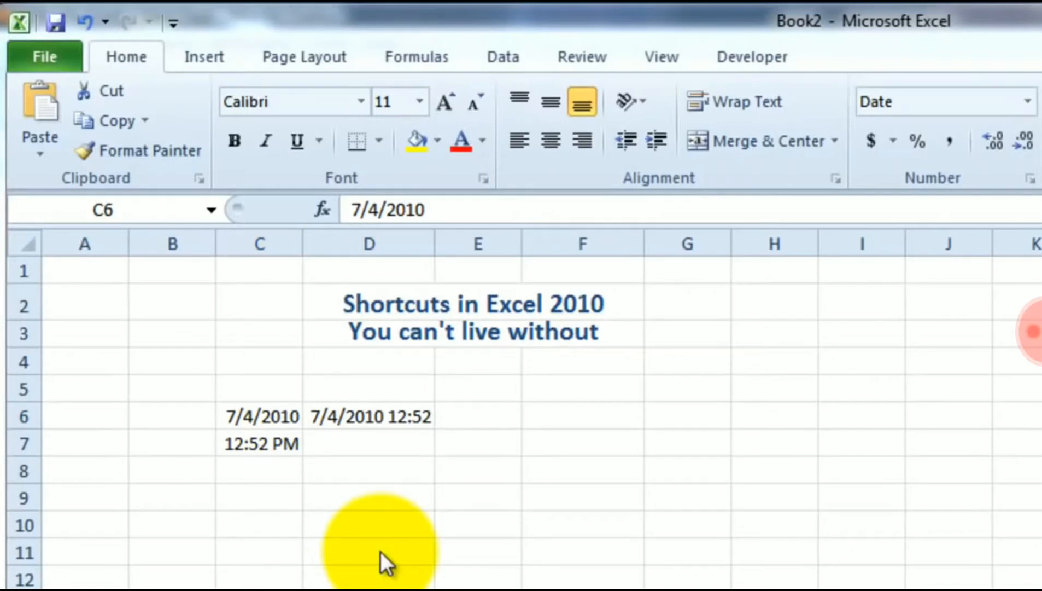
pyautogui.click(325, 489)
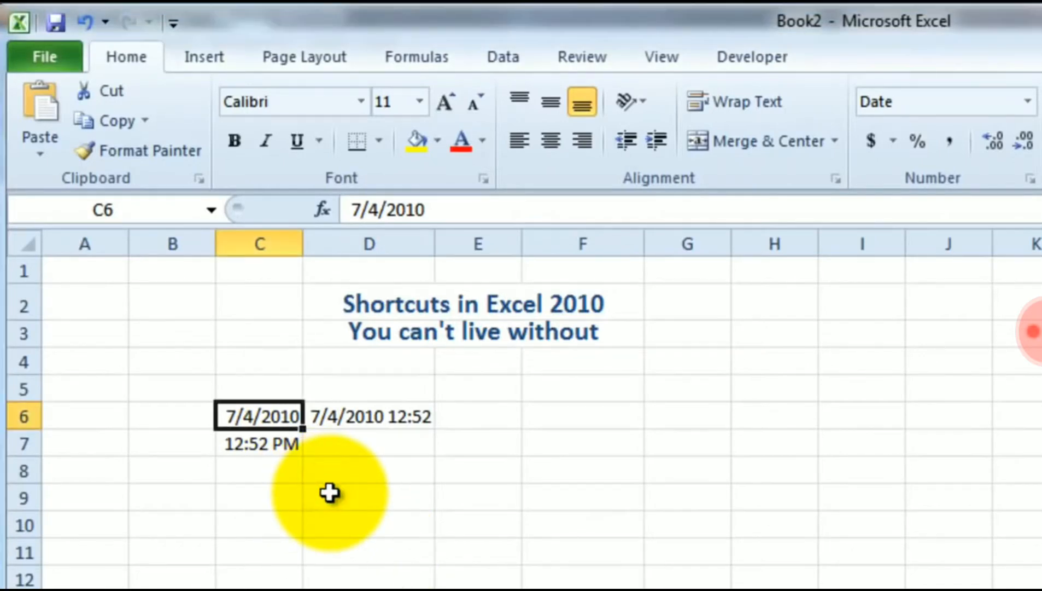
pyautogui.click(329, 492)
# Copy the time from cell C7 into cell D9 and undo the paste
pyautogui.click(283, 443)
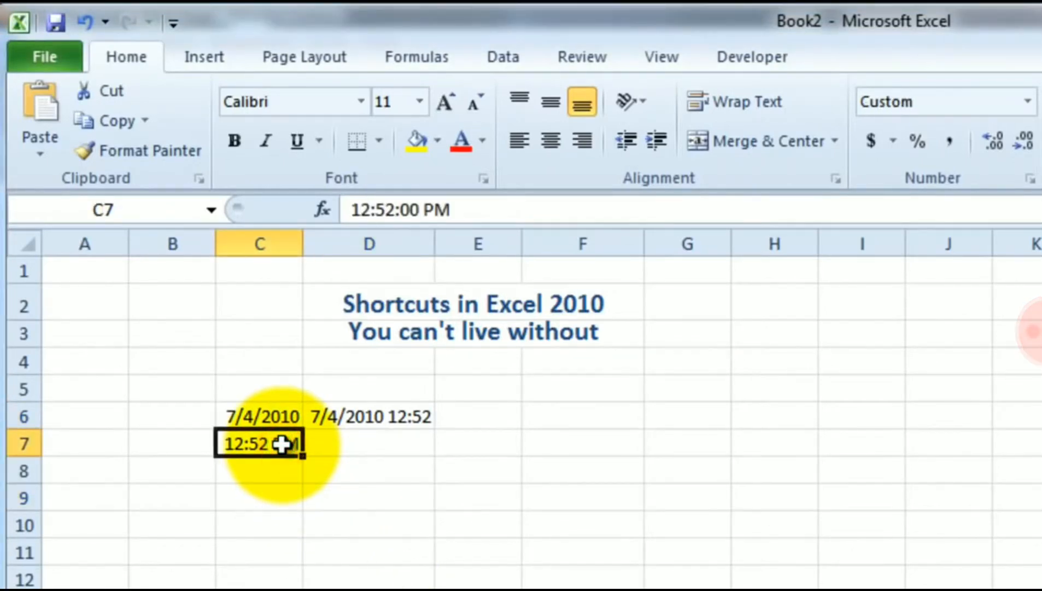
pyautogui.hotkey('ctrl', 'c')
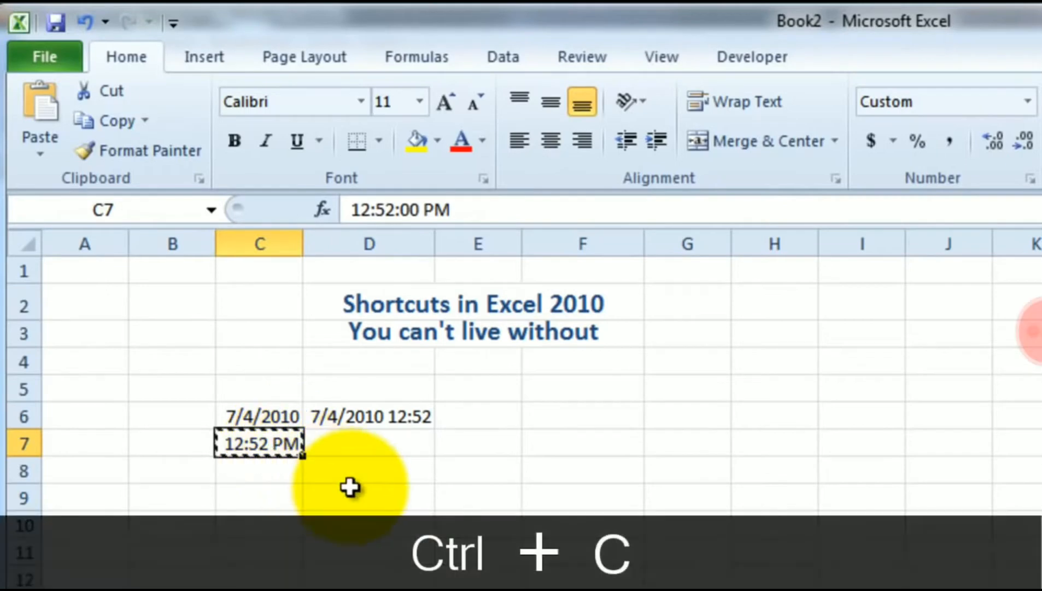
pyautogui.click(387, 497)
pyautogui.hotkey('ctrl', 'v')
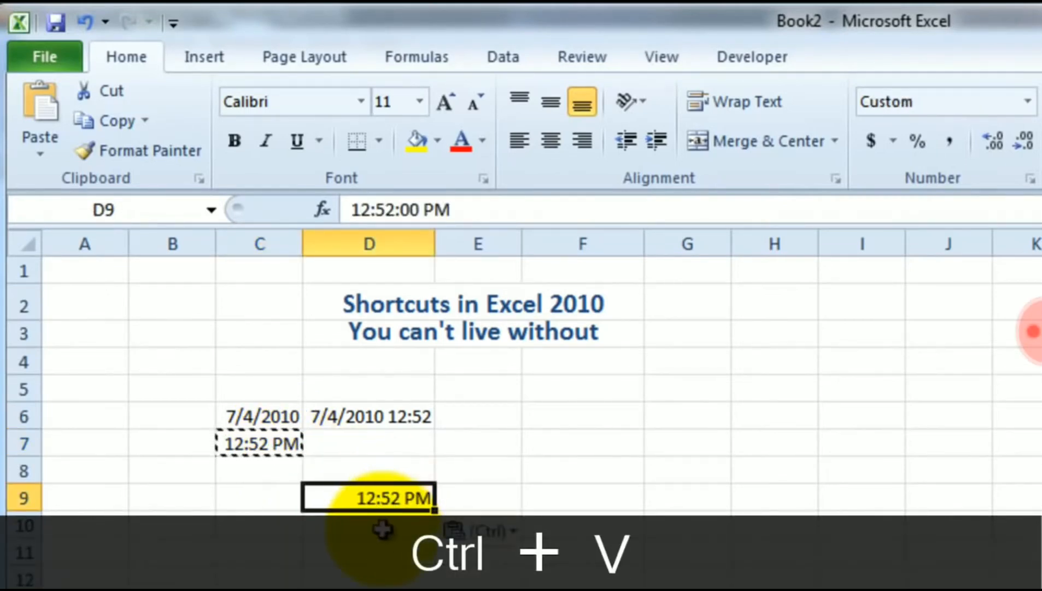
pyautogui.click(382, 529)
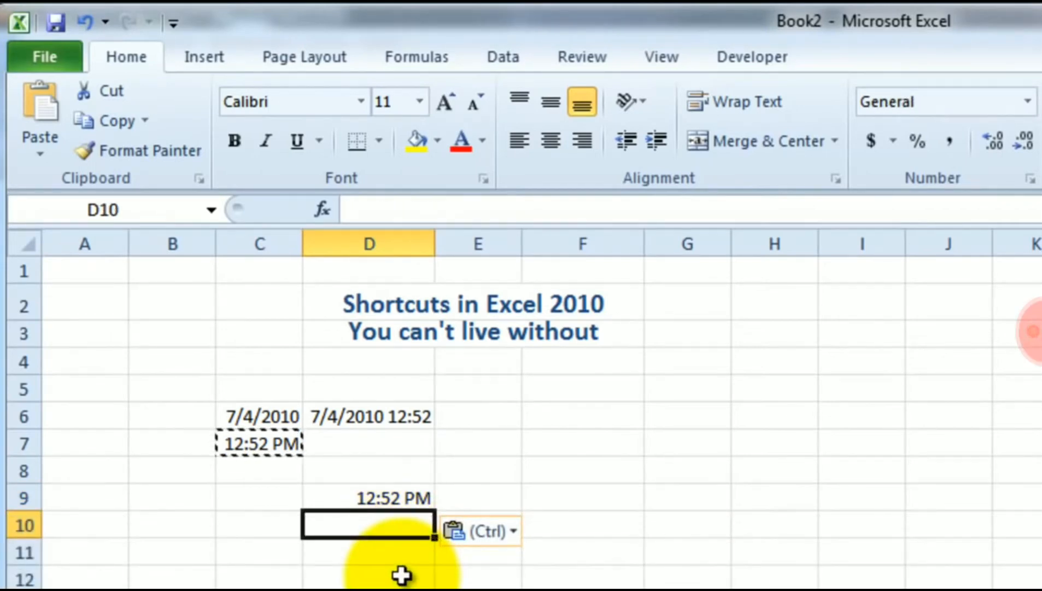
pyautogui.hotkey('ctrl', 'z')
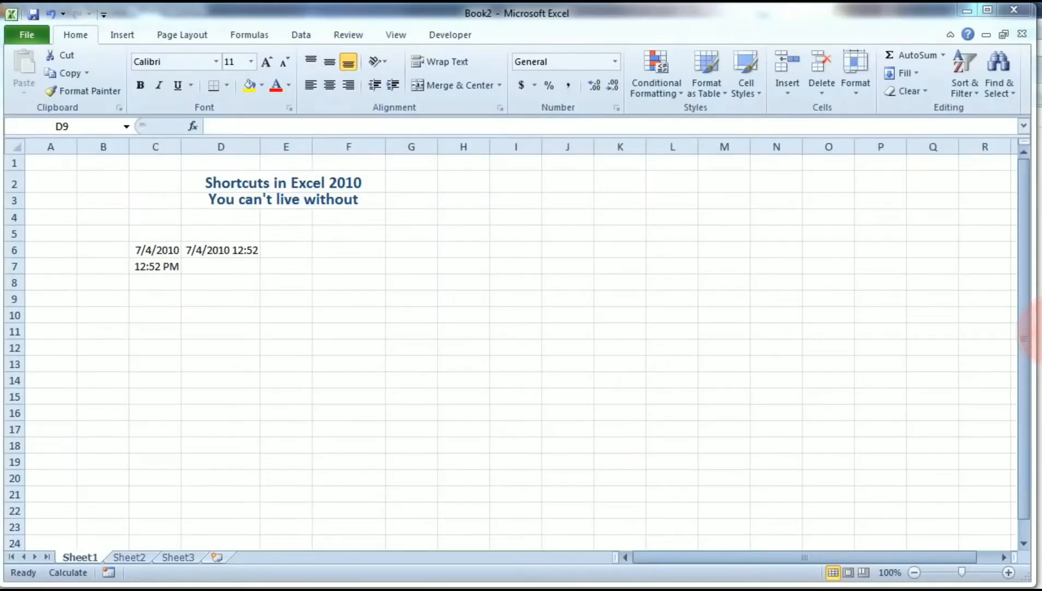
# Switch to Sheet2 and autofit column D to the width of its email addresses
pyautogui.click(124, 556)
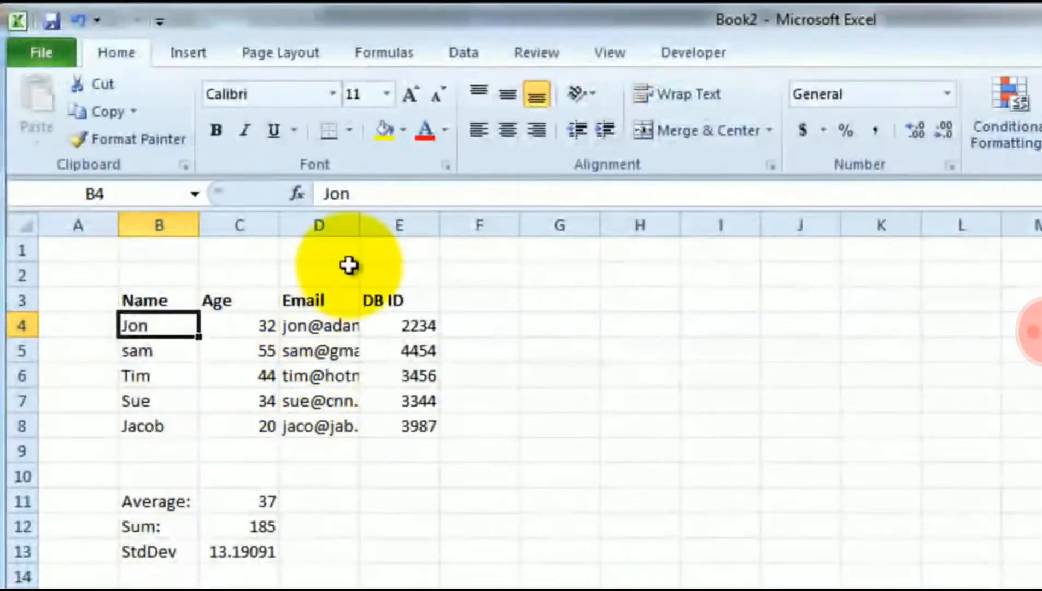
pyautogui.doubleClick(359, 225)
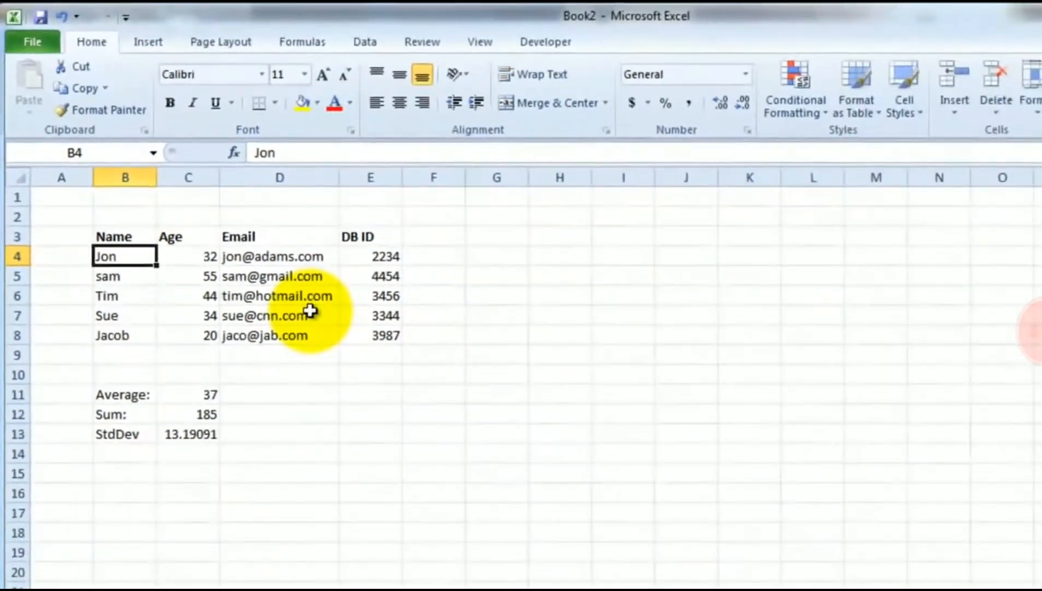
# Show the formulas on Sheet2 in place of their results and switch back to the values
pyautogui.hotkey('ctrl', '`')
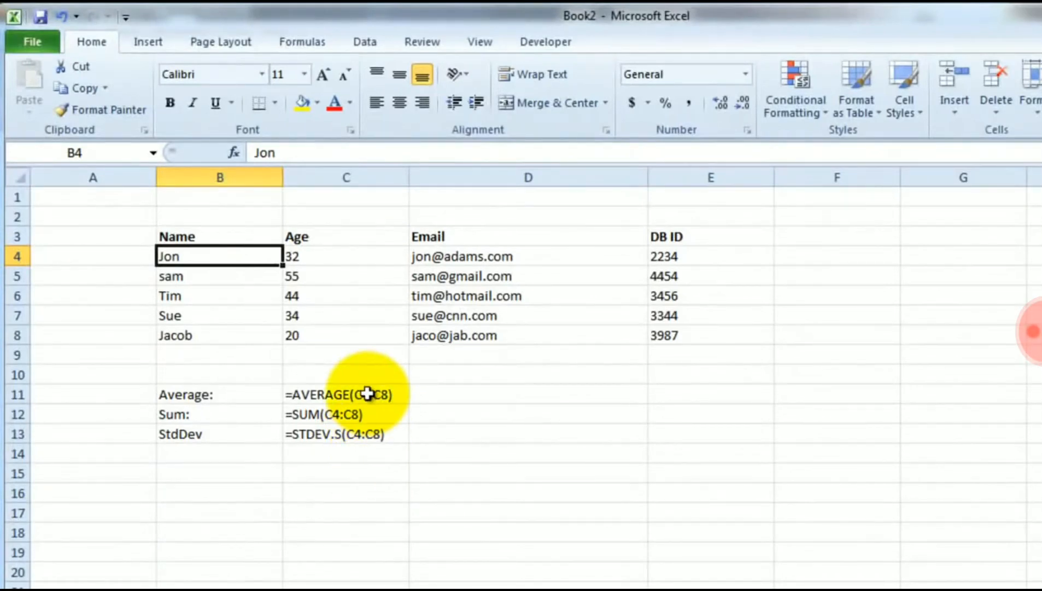
pyautogui.hotkey('ctrl', '`')
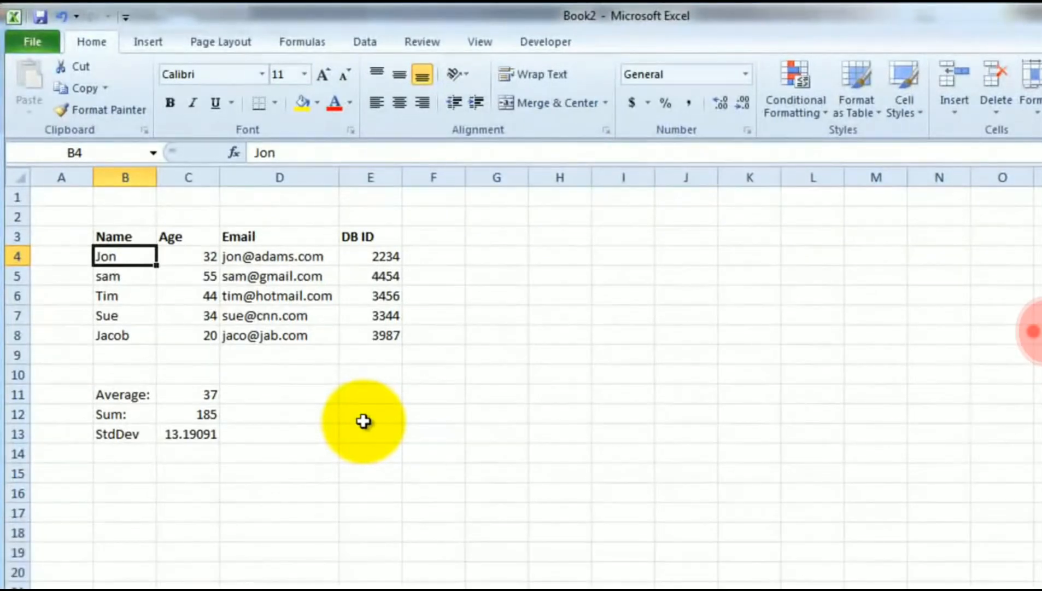
# Select the whole Email column from its header cell, and the whole of row 6 from cell D6
pyautogui.click(279, 236)
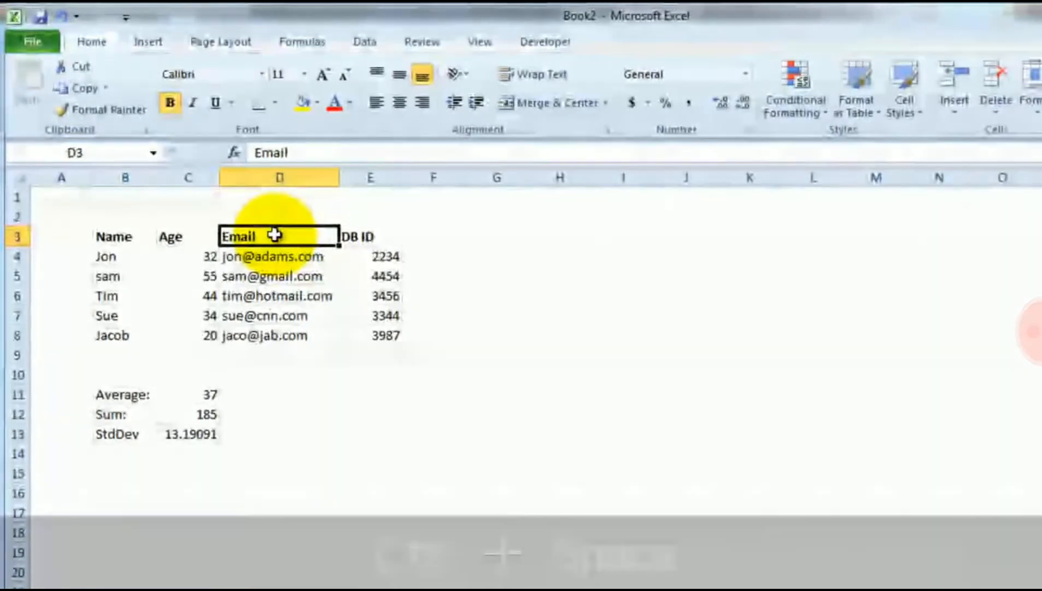
pyautogui.hotkey('ctrl', 'space')
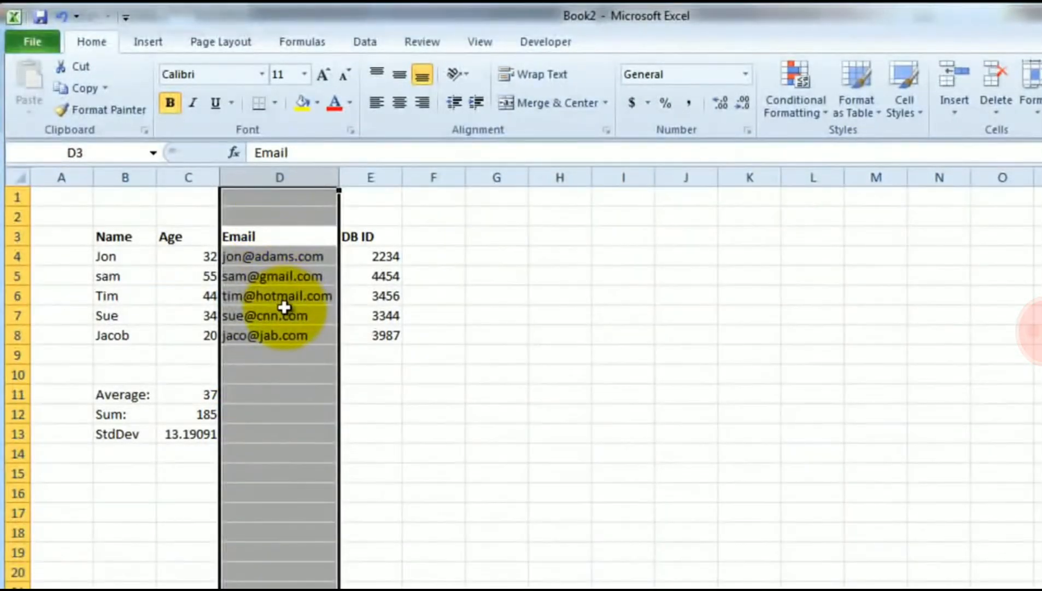
pyautogui.click(263, 294)
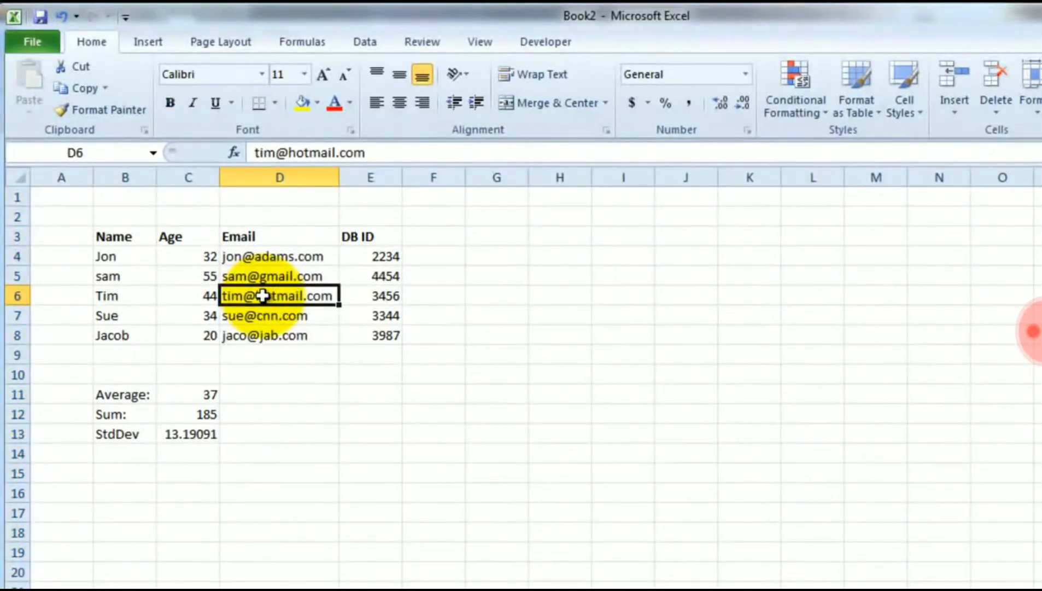
pyautogui.hotkey('shift', 'space')
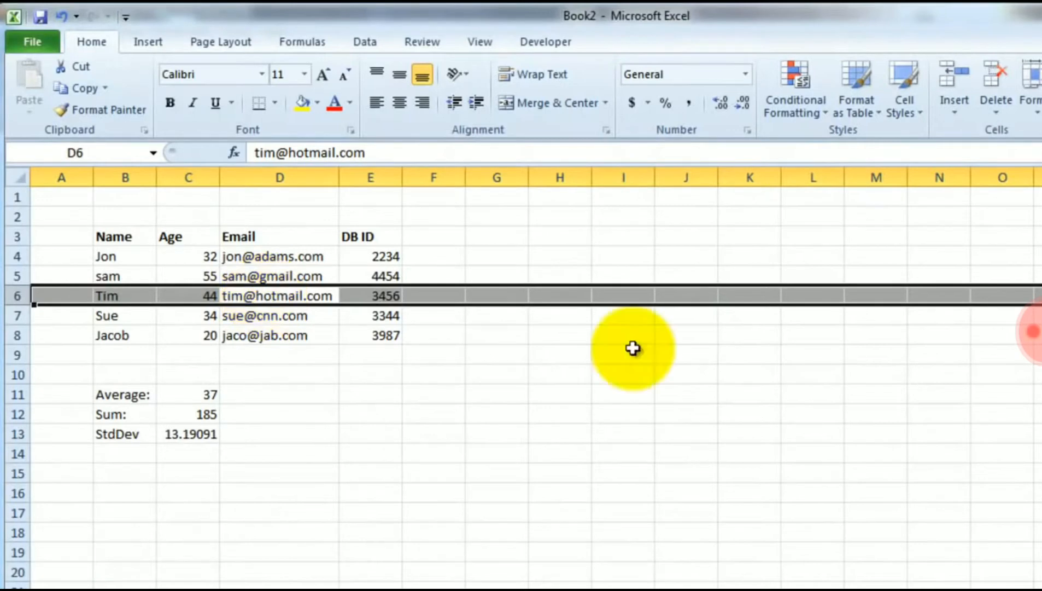
pyautogui.click(593, 588)
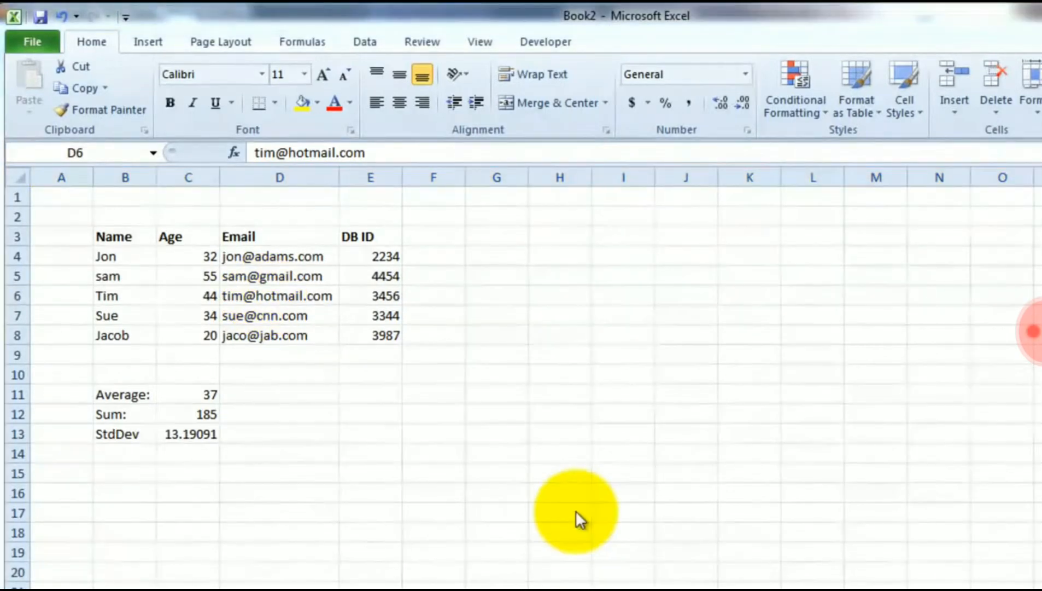
pyautogui.click(284, 285)
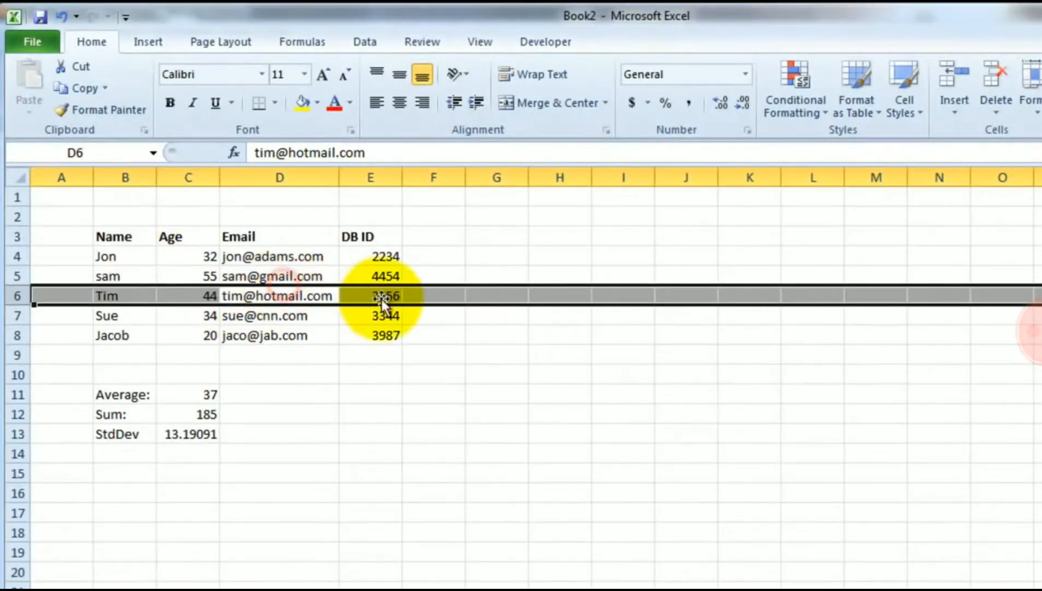
# Open the DB ID in cell E7 for in-cell editing and select its entire content
pyautogui.click(386, 314)
pyautogui.doubleClick(385, 314)
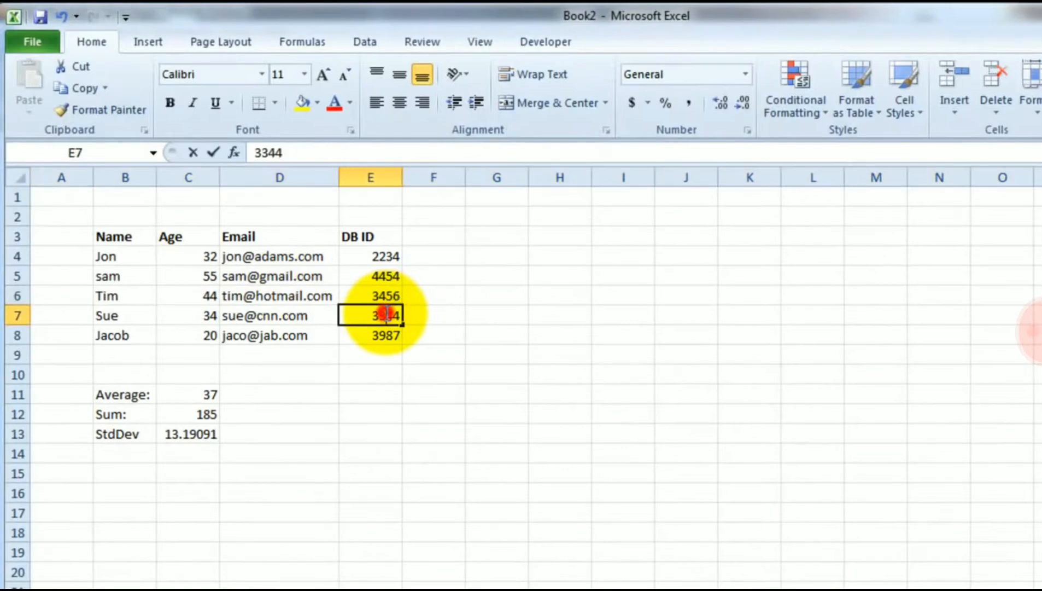
pyautogui.click(369, 314)
pyautogui.moveTo(403, 315); pyautogui.dragTo(429, 318)
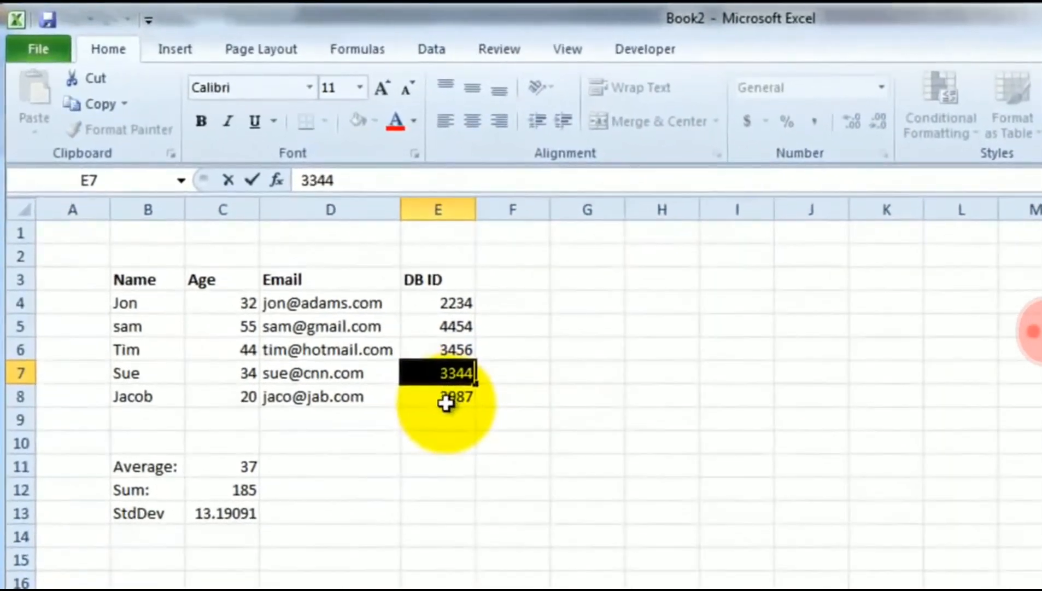
# Edit the DB ID in cell E8 in place, replacing its last two digits with 34
pyautogui.click(445, 403)
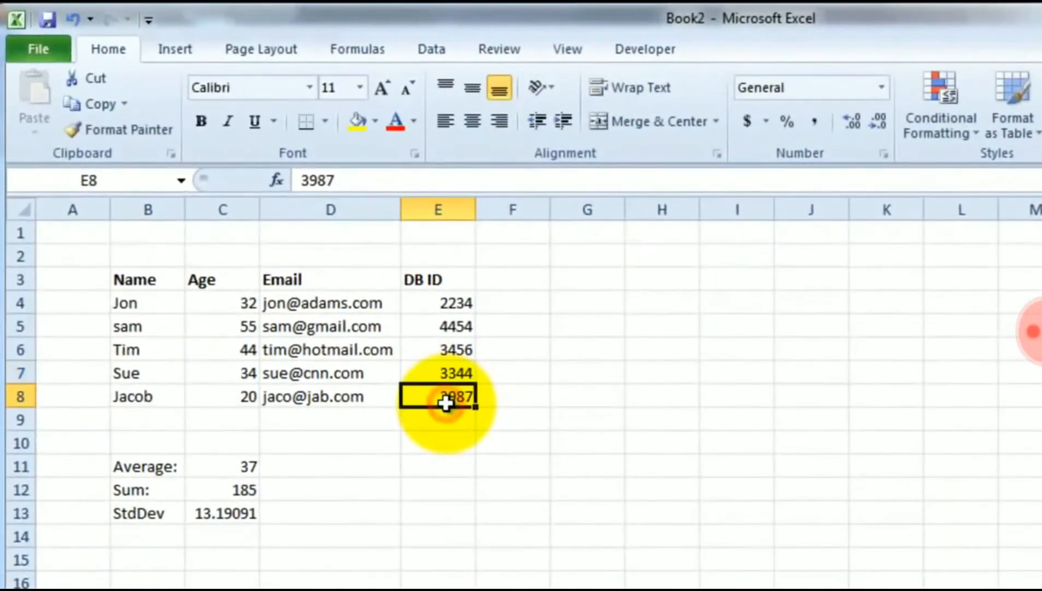
pyautogui.press('F2')
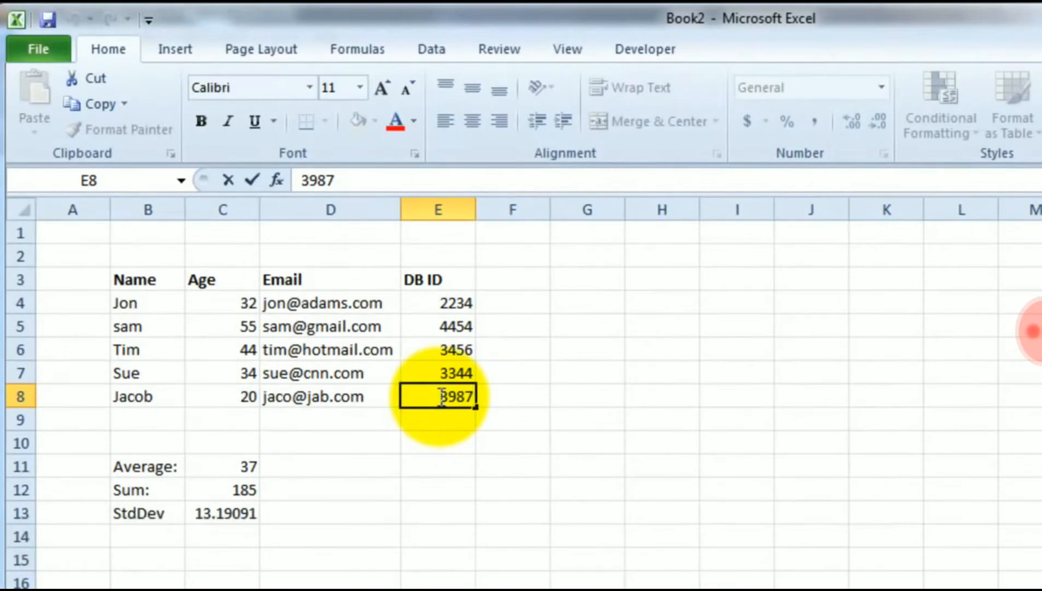
pyautogui.hotkey('shift', 'Left')
pyautogui.hotkey('shift', 'Left')
pyautogui.write('34')
pyautogui.press('Return')
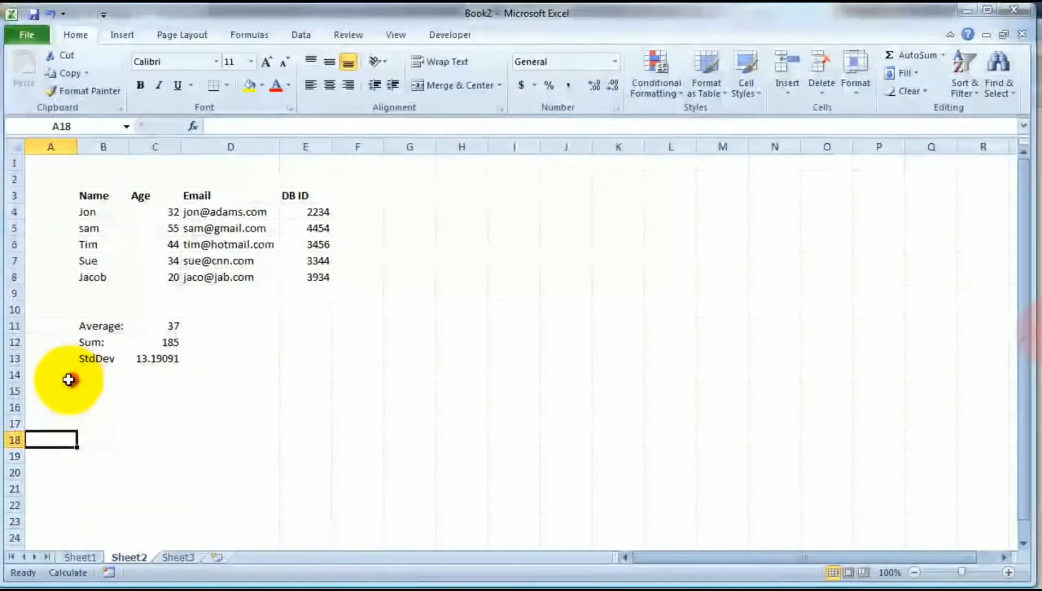
# Jump from cell A86 up to the first cell of column A, down to the column's last row, and back up
pyautogui.scroll(-20, 70, 379)
pyautogui.click(61, 379)
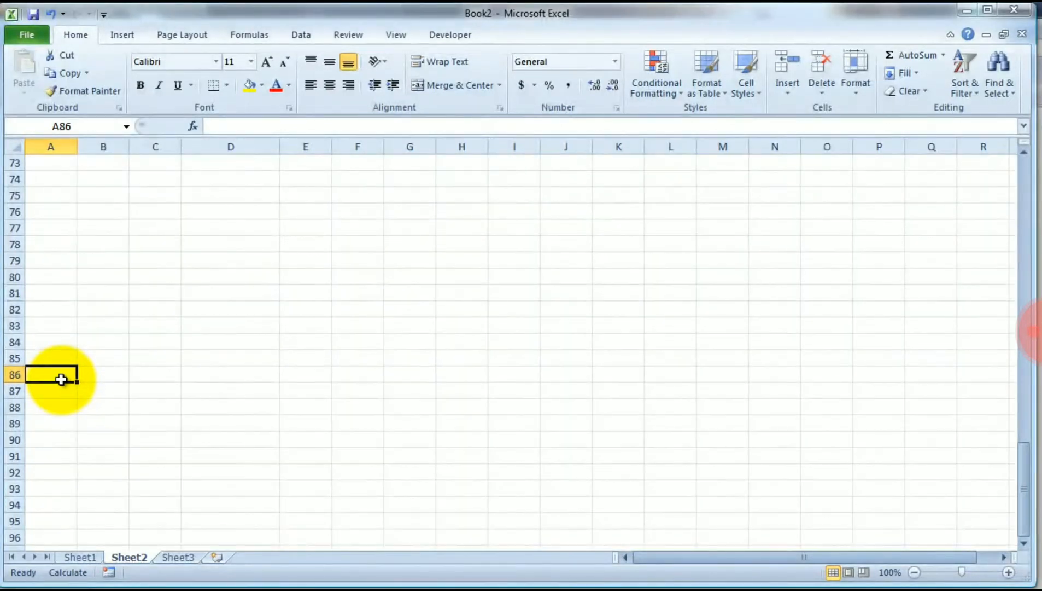
pyautogui.hotkey('ctrl', 'Up')
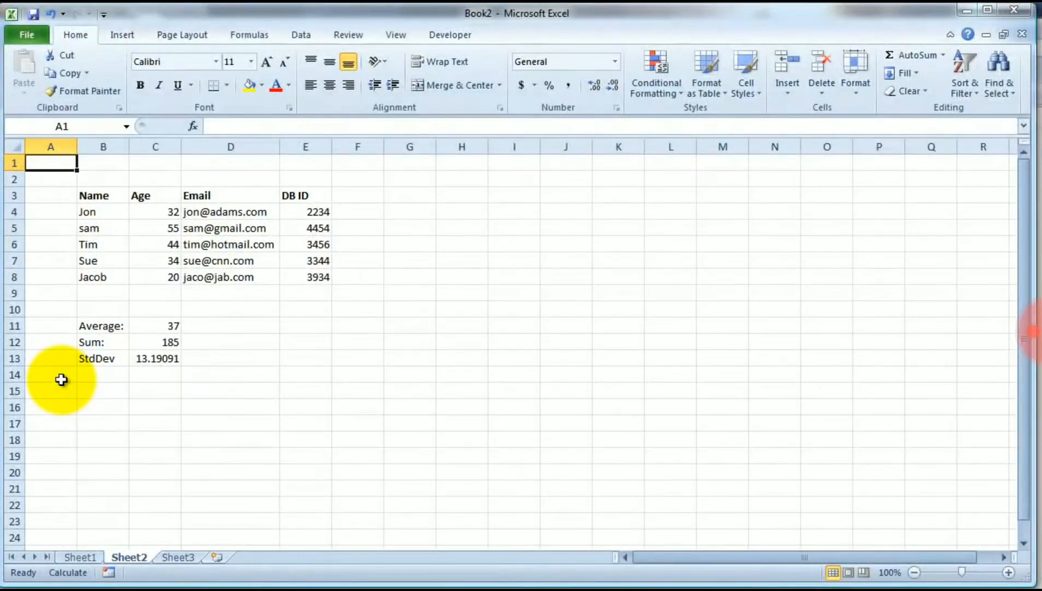
pyautogui.hotkey('ctrl', 'Down')
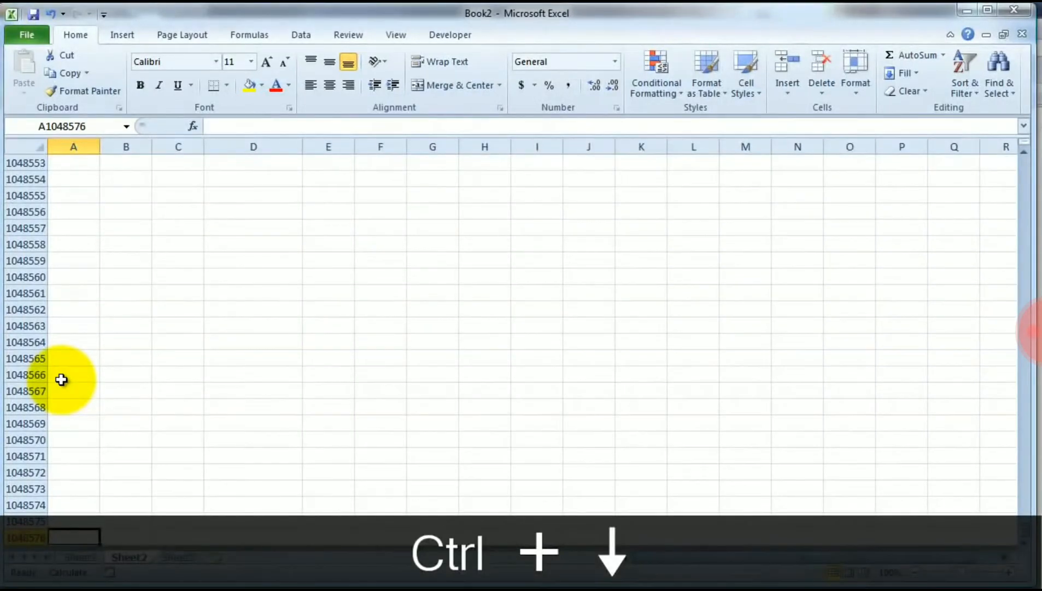
pyautogui.hotkey('ctrl', 'Up')
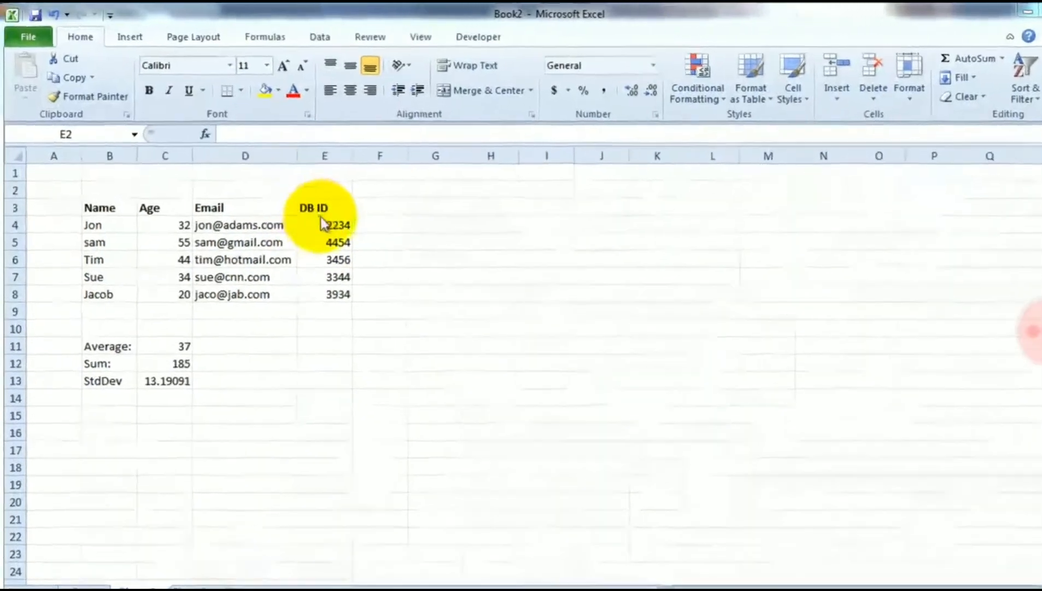
# Select the whole DB ID column and find the next cell in it containing 39
pyautogui.moveTo(379, 234); pyautogui.dragTo(400, 185)
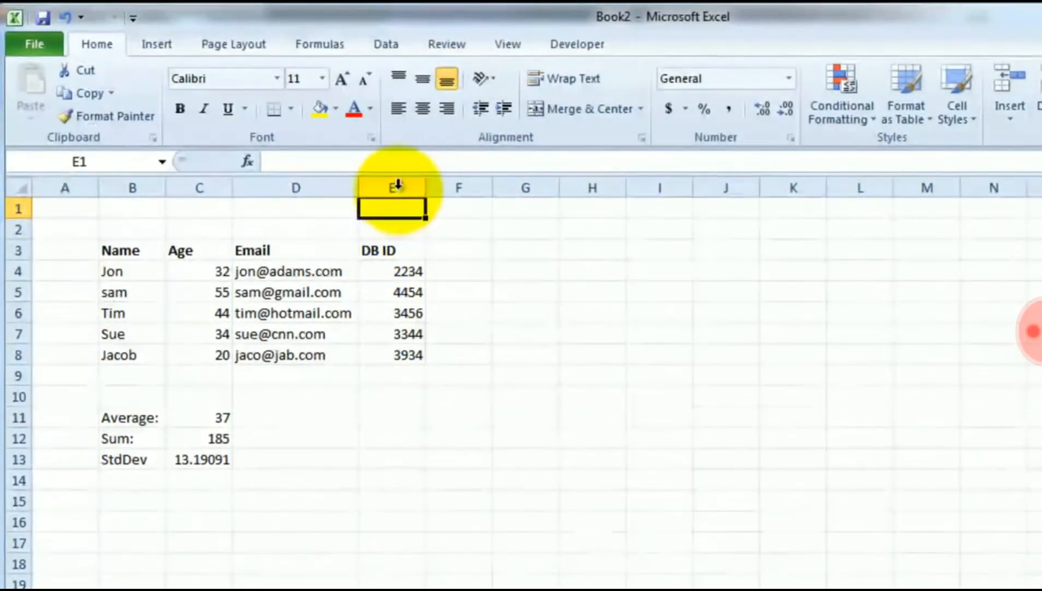
pyautogui.click(396, 184)
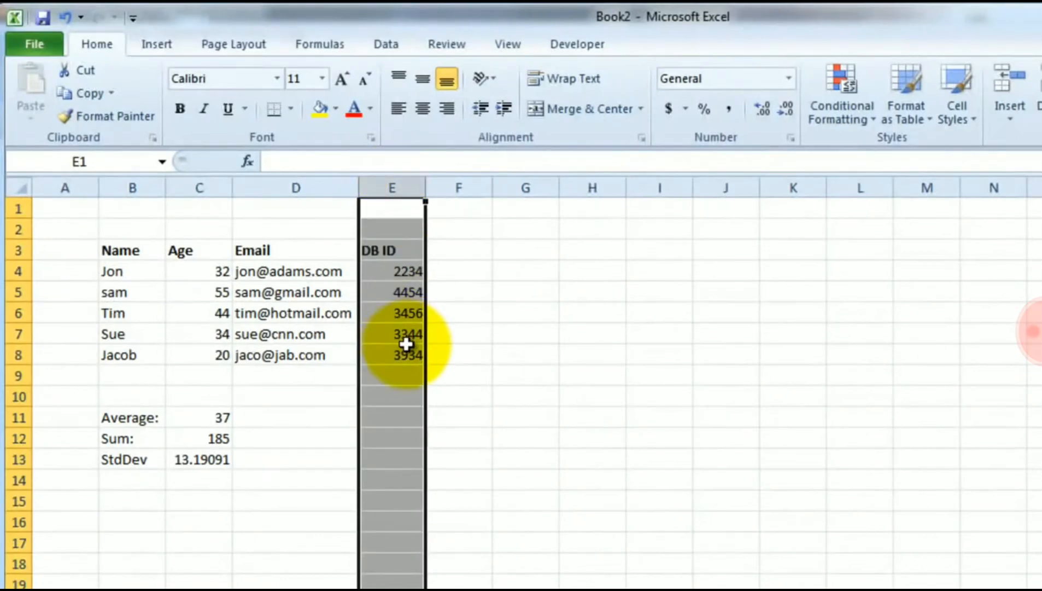
pyautogui.hotkey('shift', 'F5')
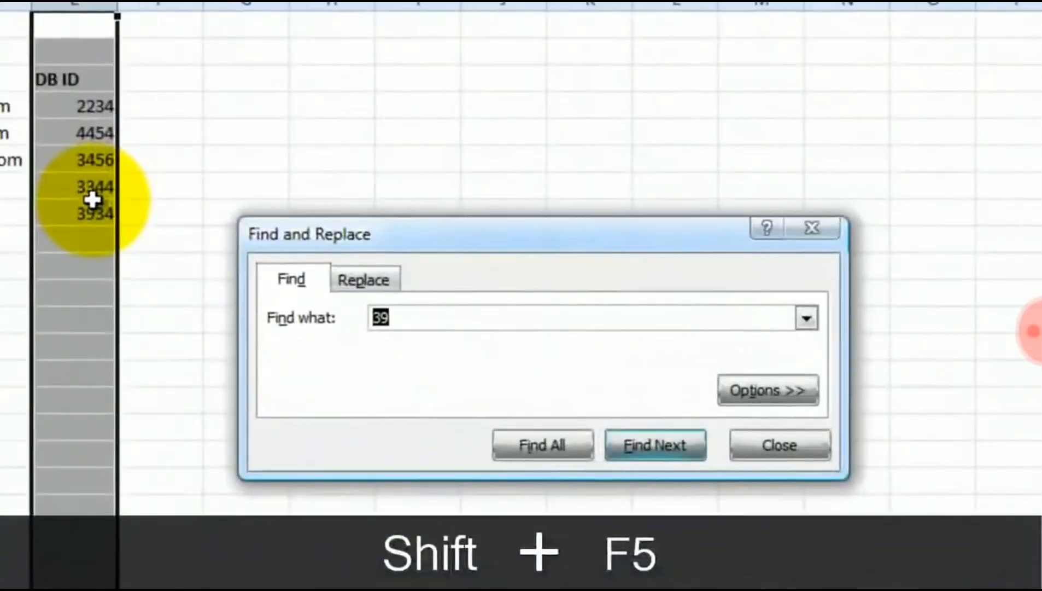
pyautogui.write('39')
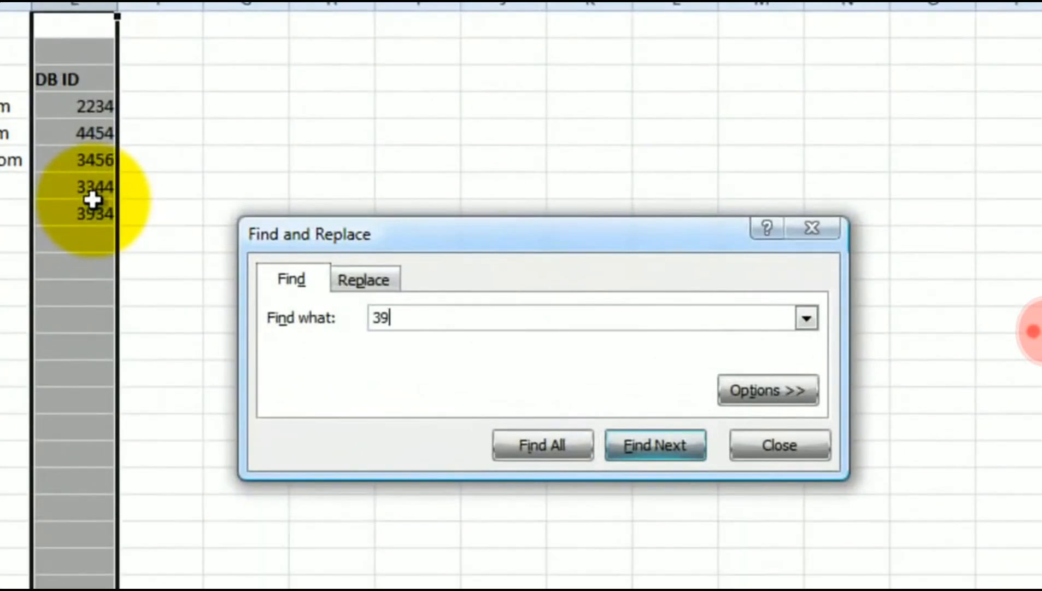
pyautogui.click(646, 447)
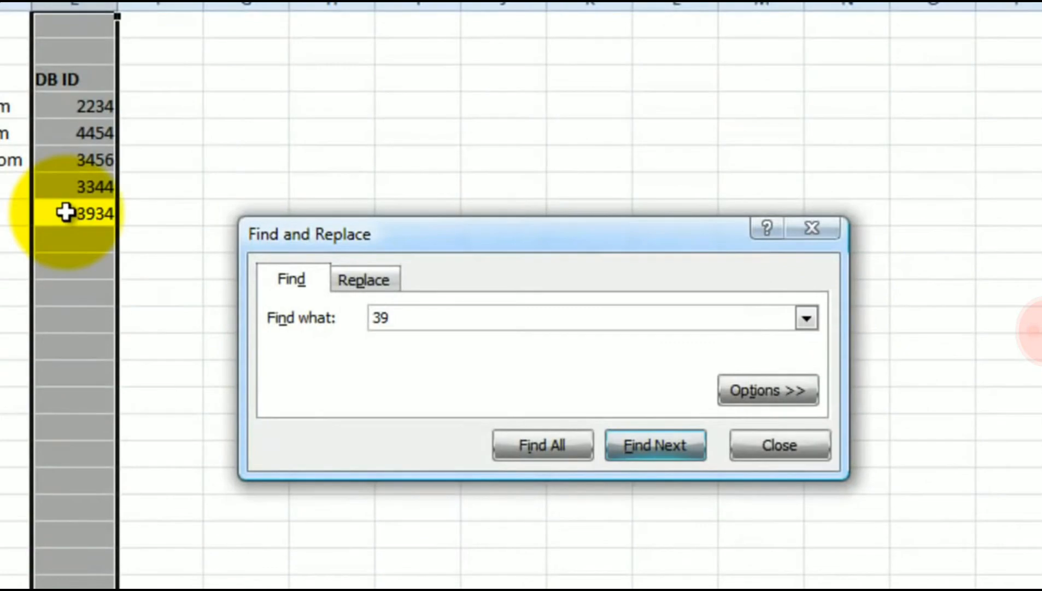
pyautogui.click(791, 454)
# Go from empty cell H11 directly to cell C13 using its cell reference
pyautogui.click(303, 290)
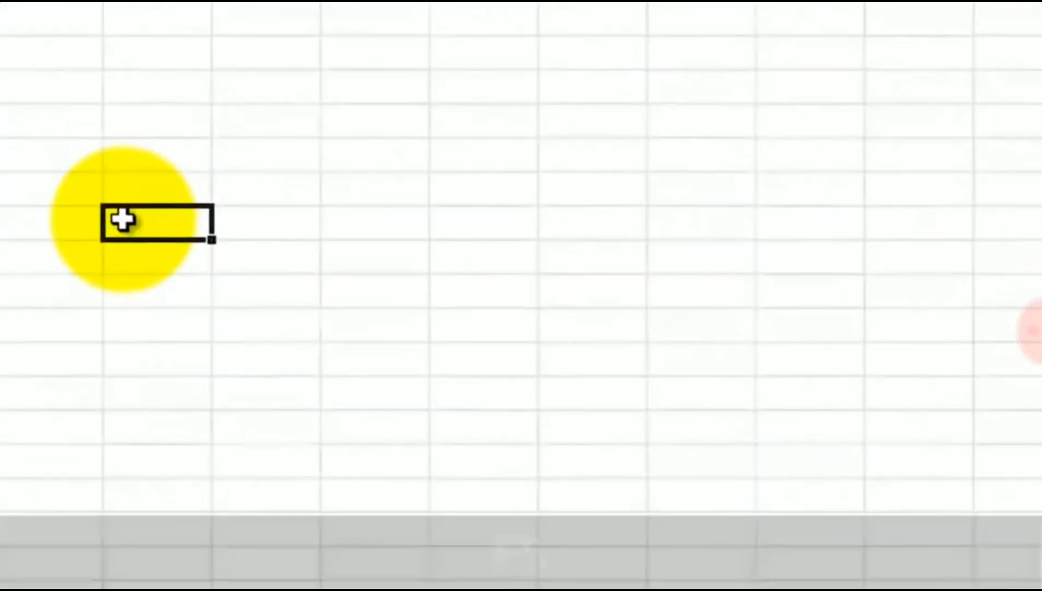
pyautogui.press('F5')
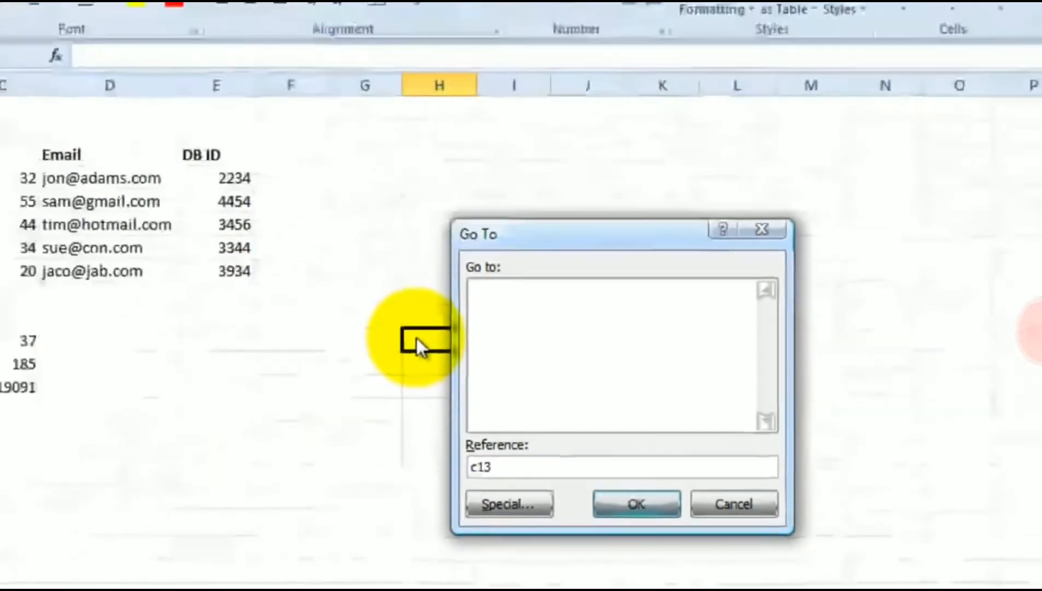
pyautogui.press('Return')
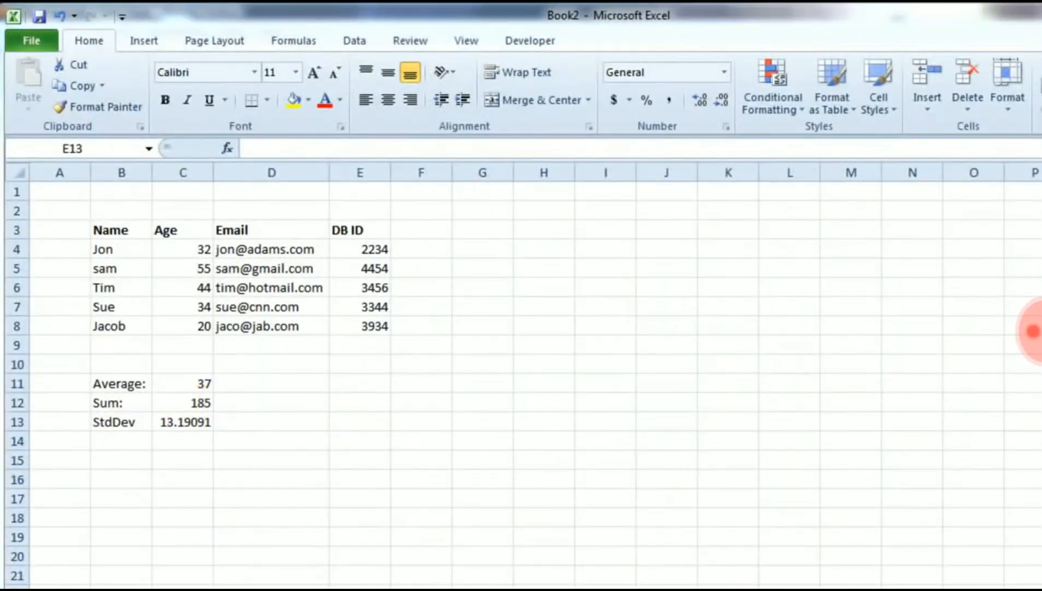
# Use Go To Special to select all formula cells on the sheet, including numbers, text, logicals and errors
pyautogui.click(439, 357)
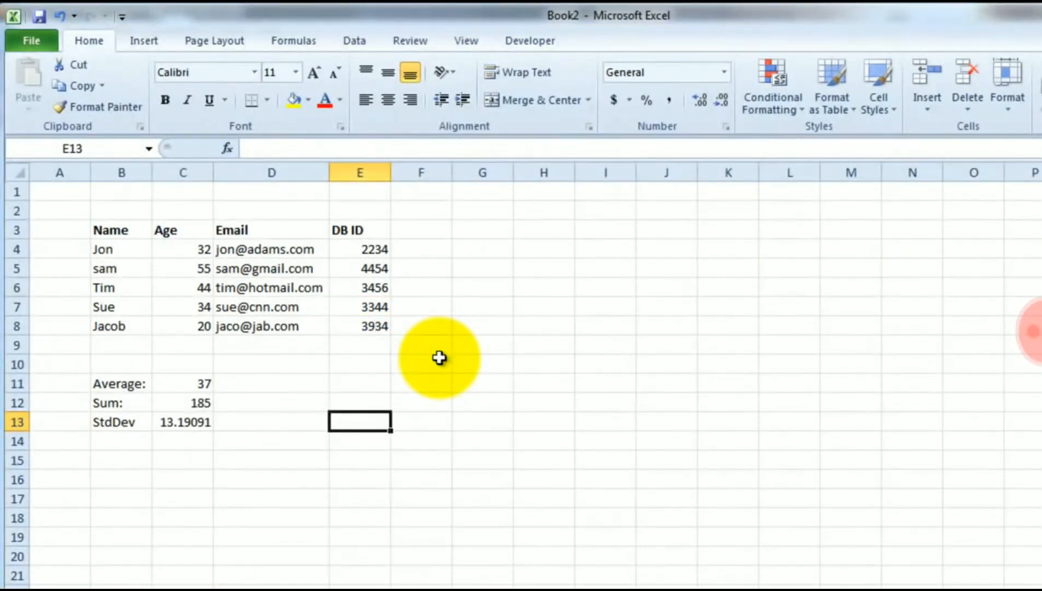
pyautogui.press('F5')
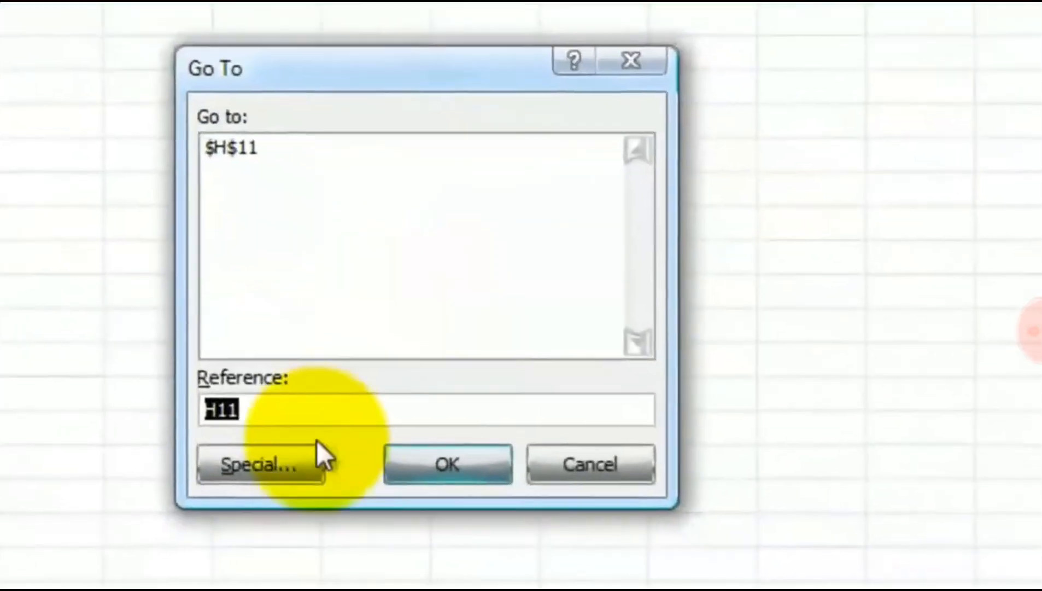
pyautogui.click(274, 465)
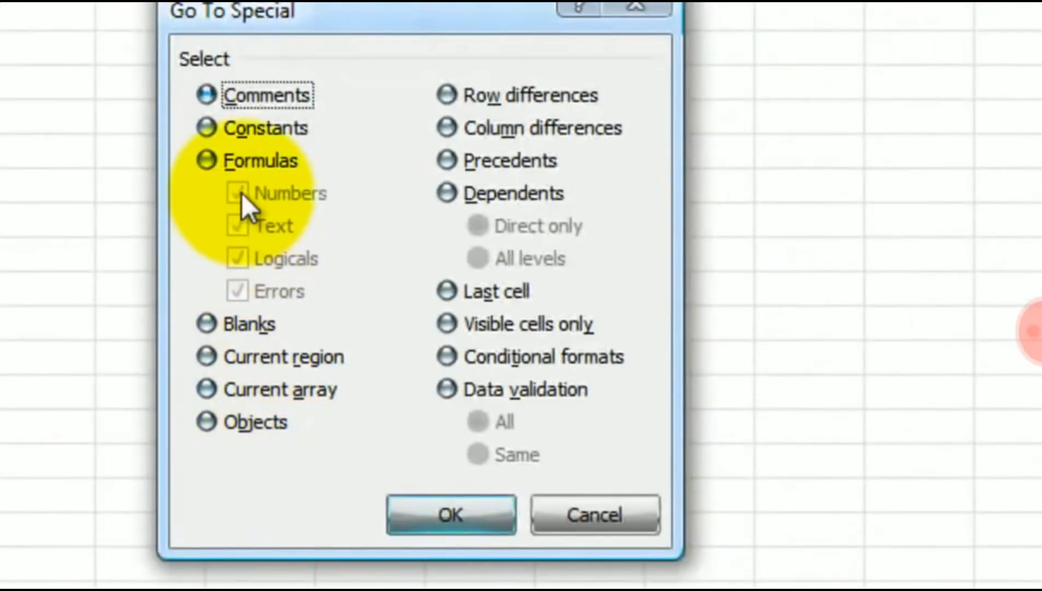
pyautogui.click(233, 163)
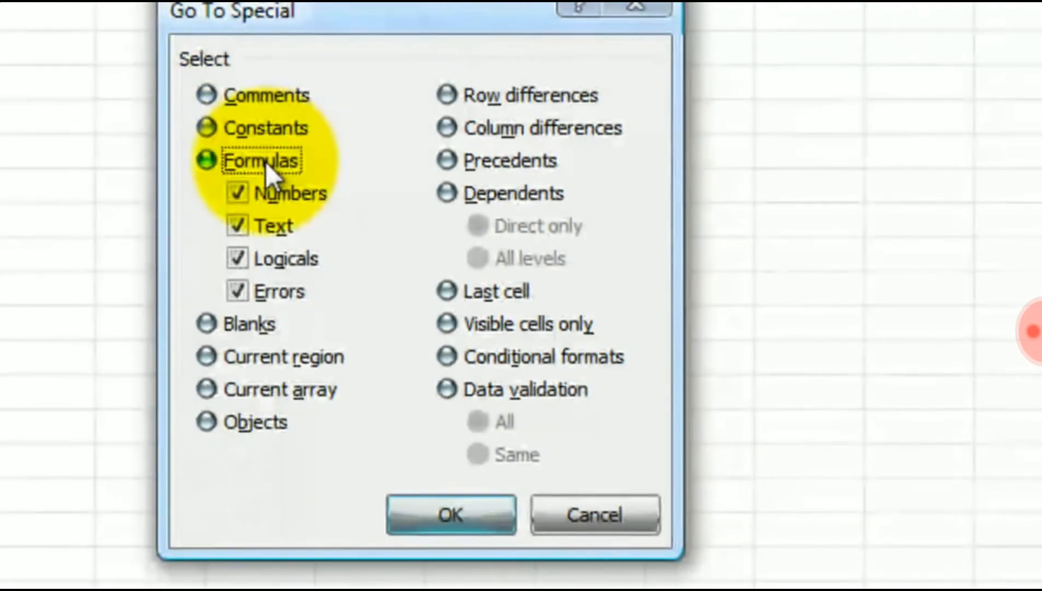
pyautogui.click(420, 521)
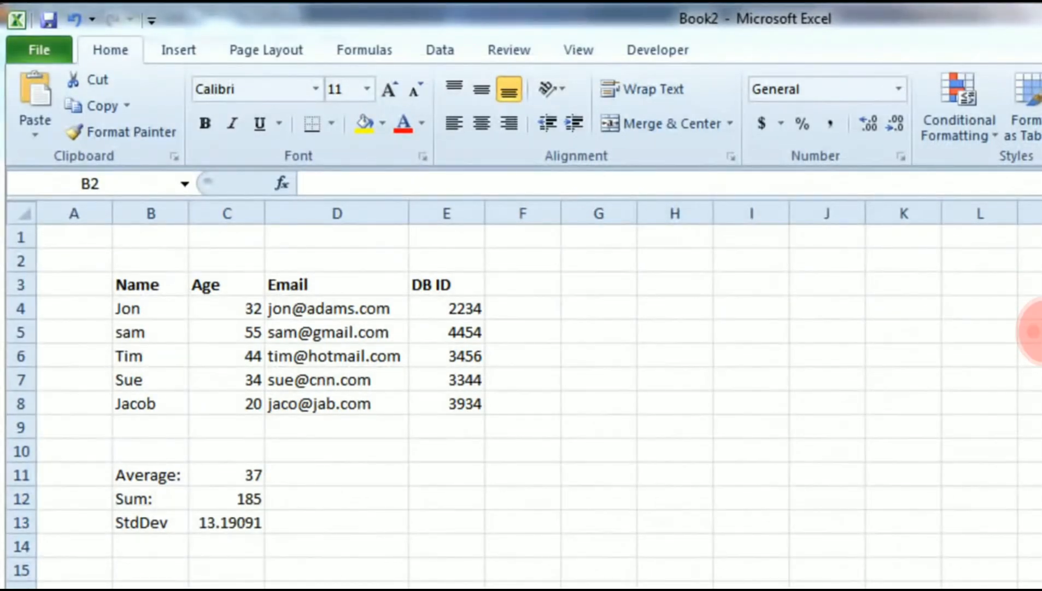
# Starting from cell C2, use Go To Special to select all objects on the sheet, and return to the data table
pyautogui.click(653, 519)
pyautogui.click(433, 446)
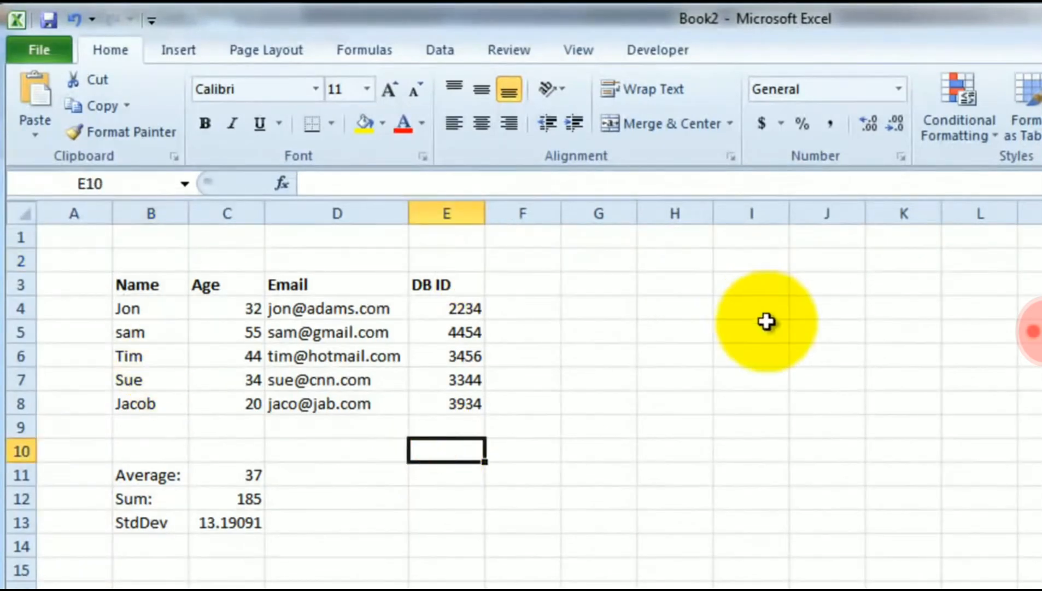
pyautogui.click(195, 256)
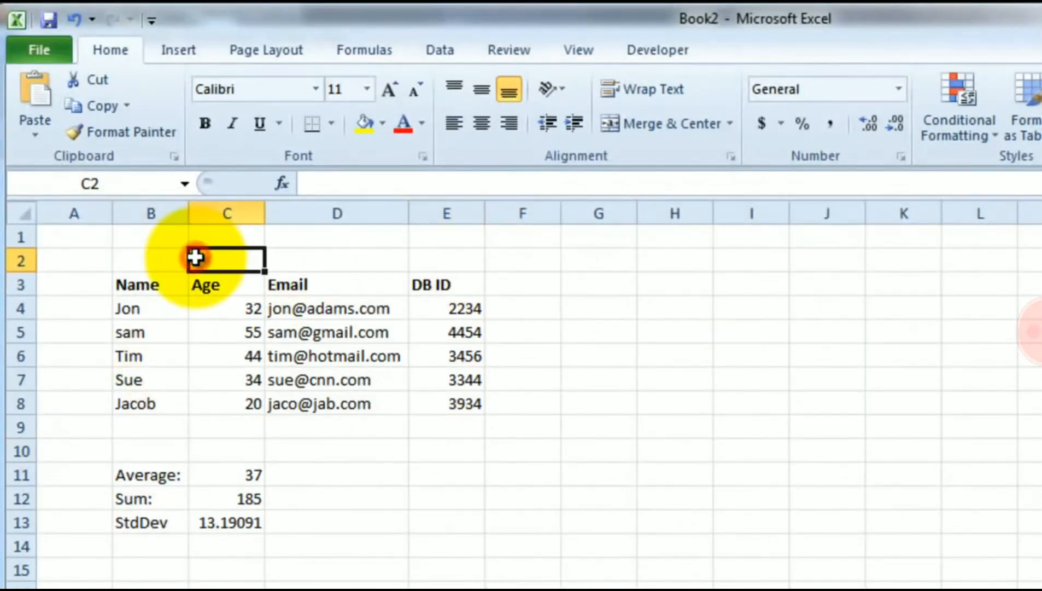
pyautogui.press('F5')
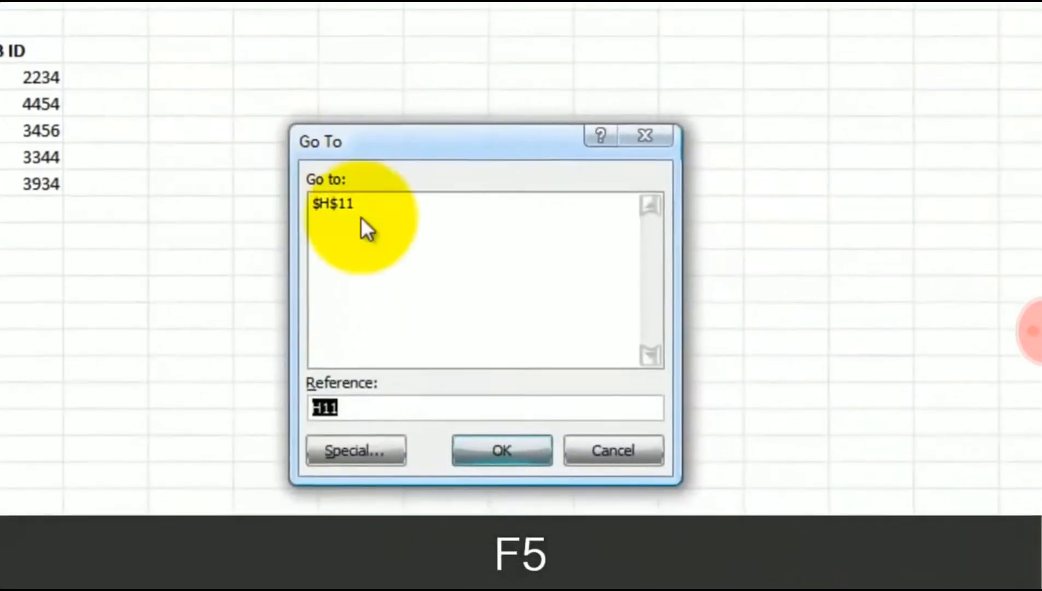
pyautogui.click(336, 446)
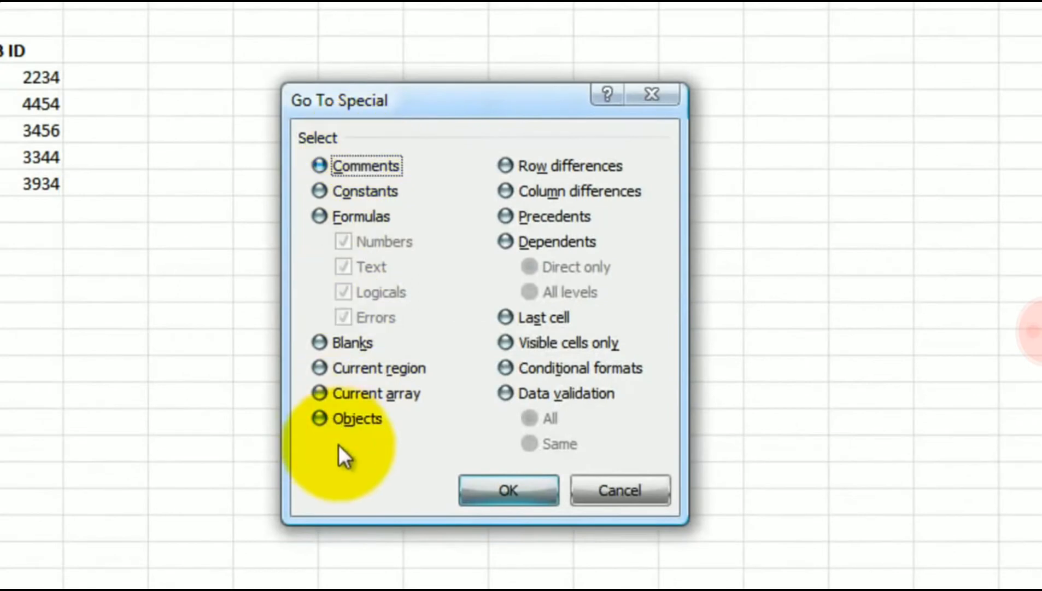
pyautogui.click(359, 420)
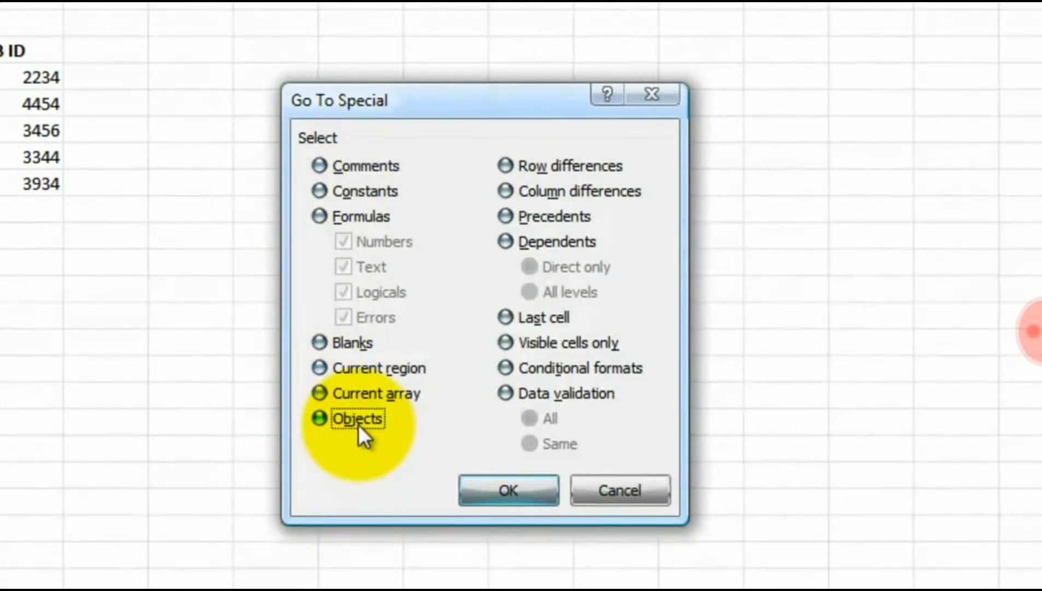
pyautogui.click(510, 495)
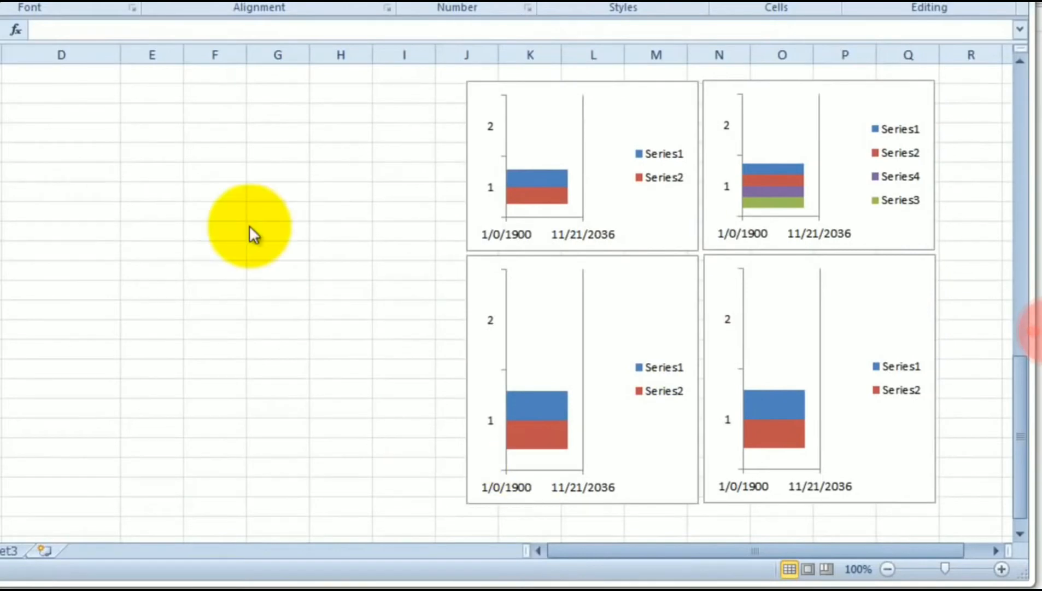
pyautogui.click(175, 226)
pyautogui.scroll(14, 176, 226)
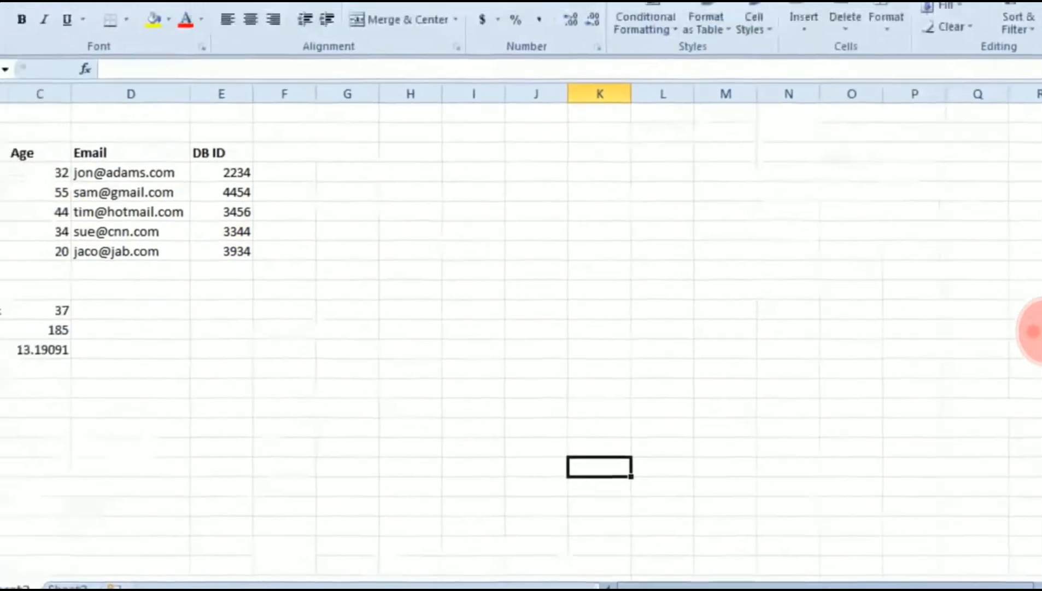
# Starting from cell A1, use Go To Special to select all blank cells around the data
pyautogui.click(61, 196)
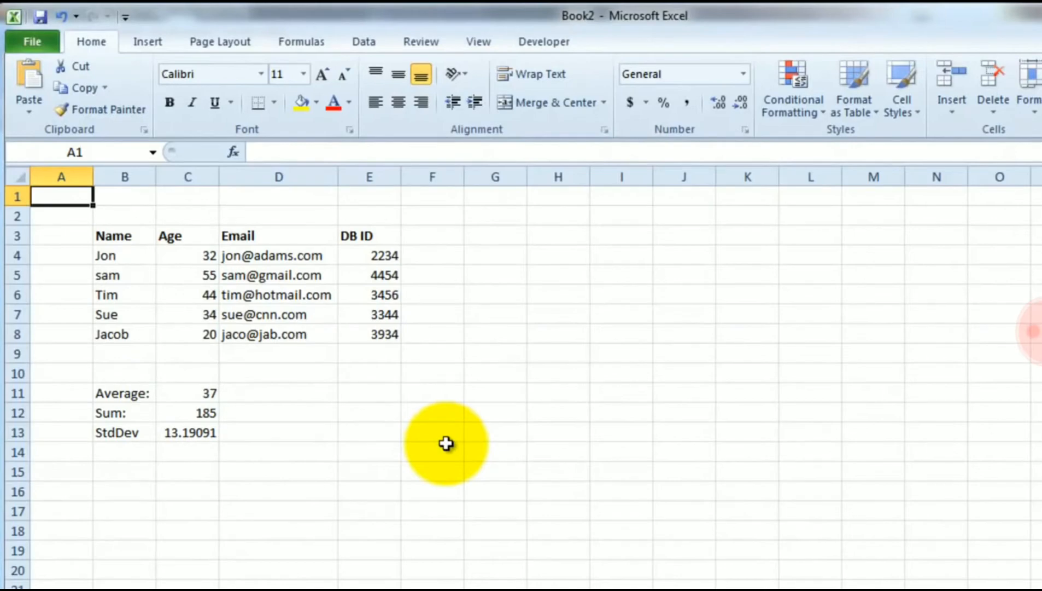
pyautogui.press('F5')
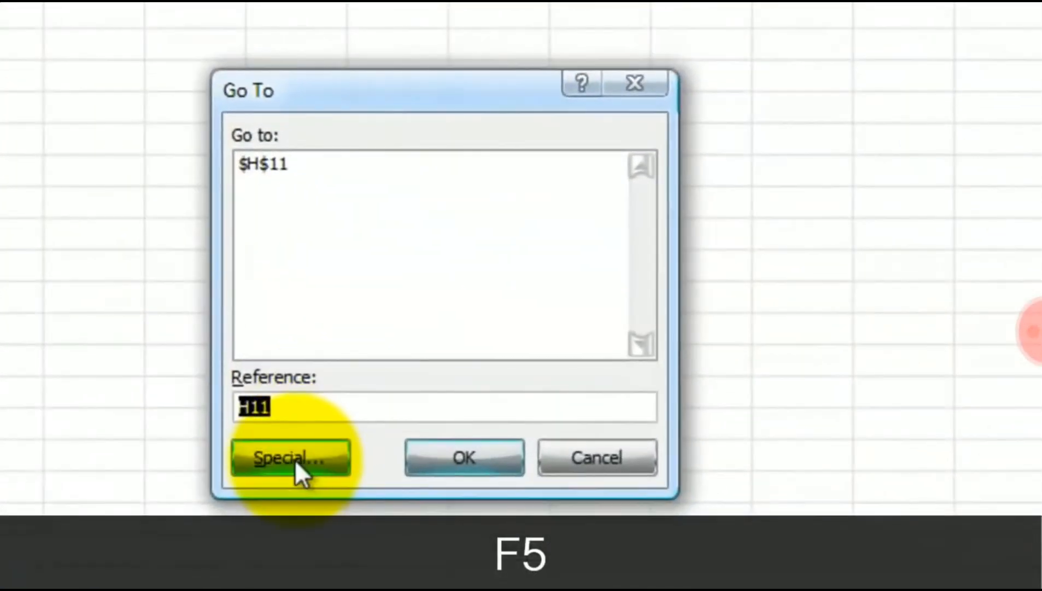
pyautogui.click(295, 460)
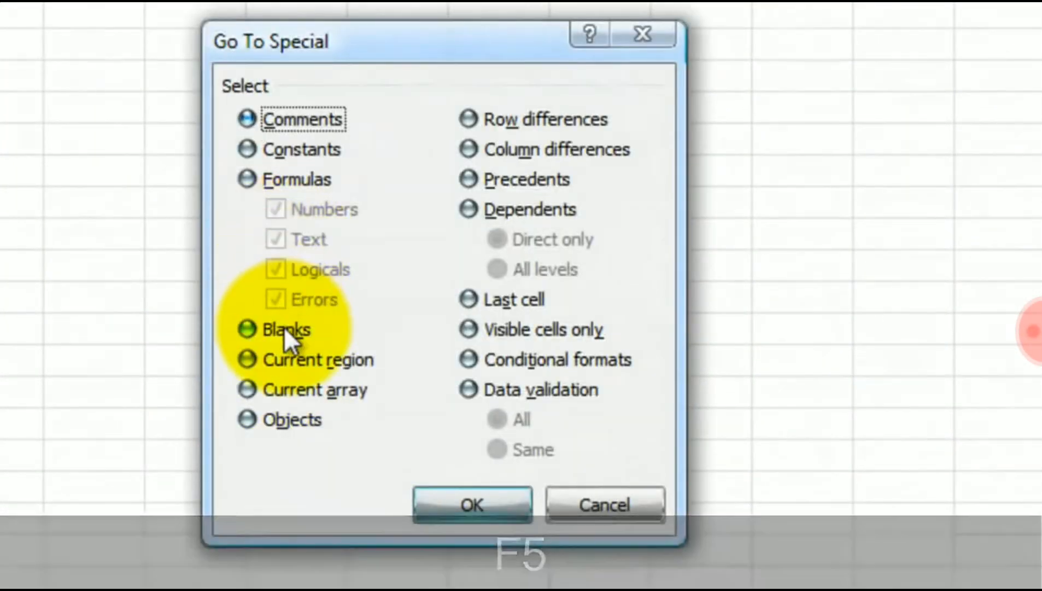
pyautogui.click(284, 327)
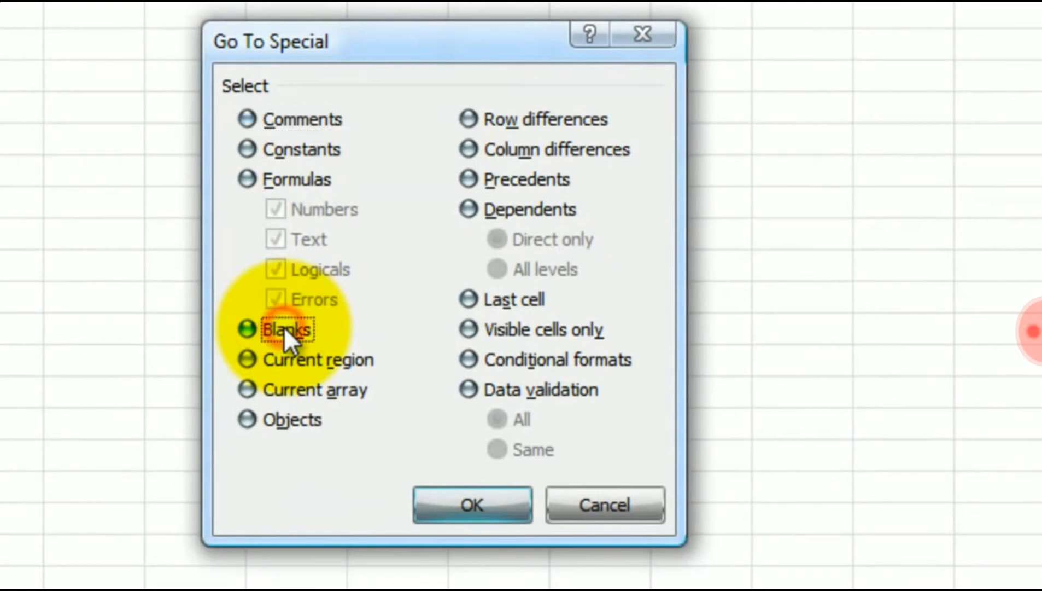
pyautogui.click(495, 512)
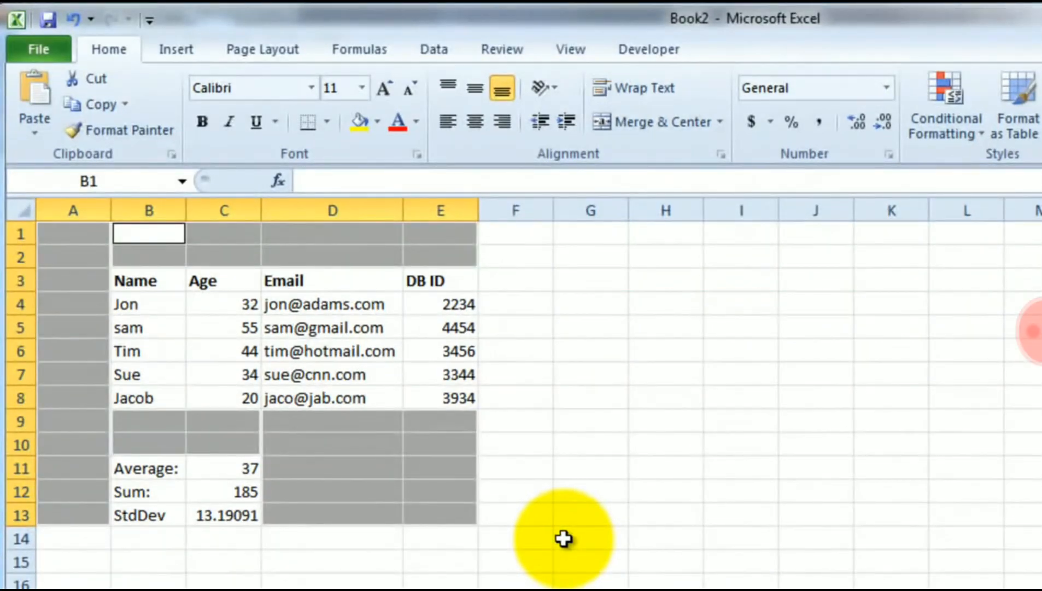
# Open the cell formatting settings for cell D5, look through the Accounting, Time and Number categories and the alignment options, and cancel without changes
pyautogui.click(256, 349)
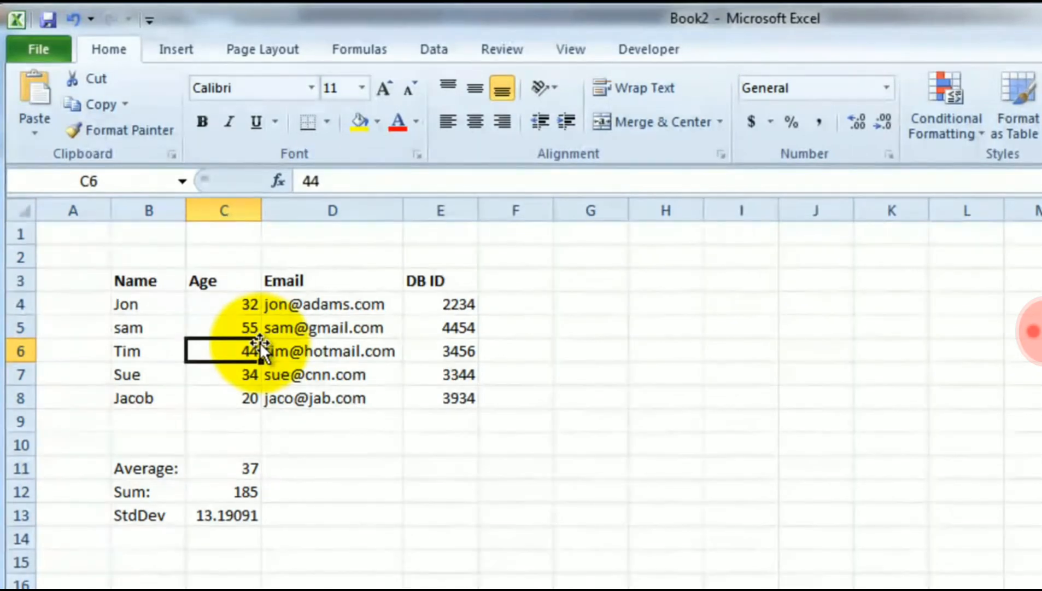
pyautogui.click(318, 328)
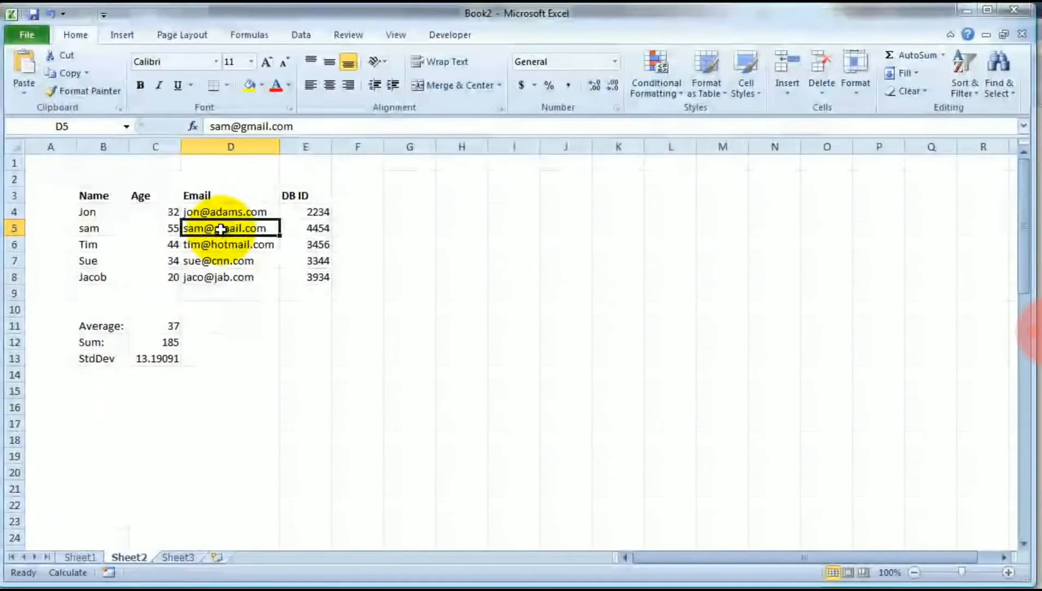
pyautogui.hotkey('ctrl', '1')
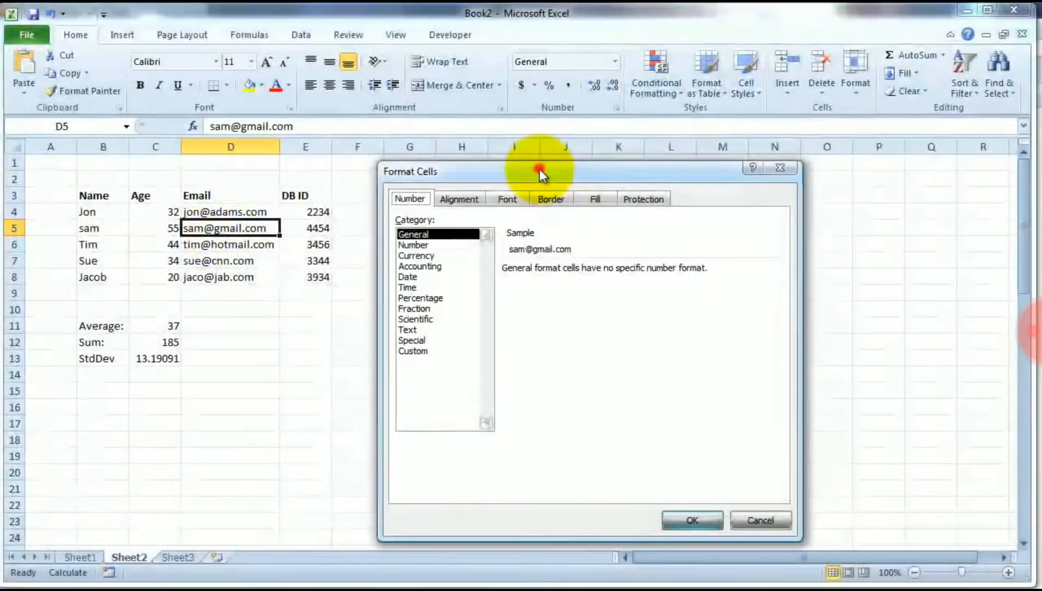
pyautogui.moveTo(540, 168); pyautogui.dragTo(284, 176)
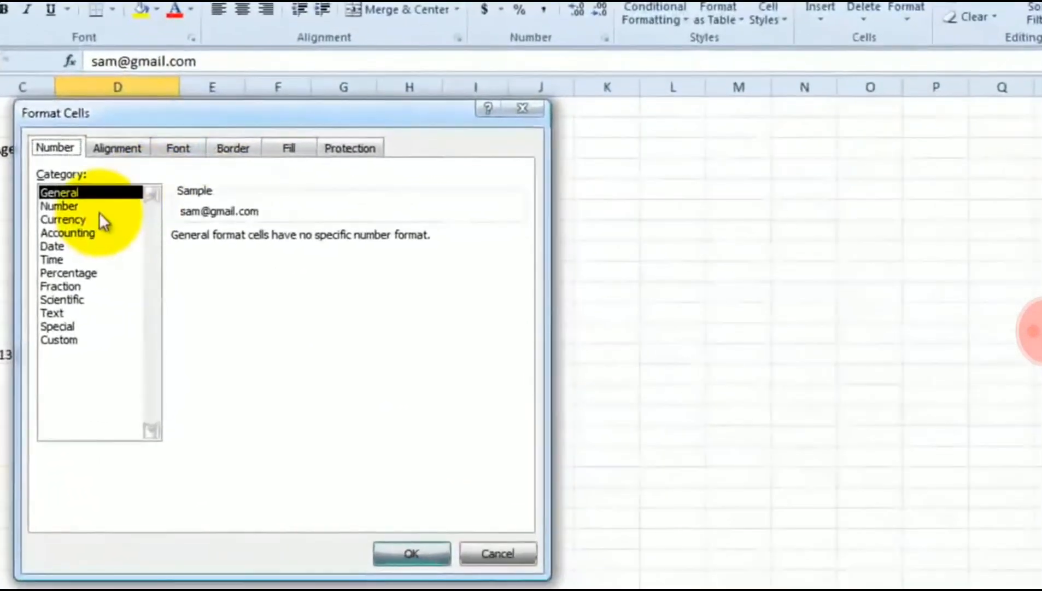
pyautogui.click(190, 255)
pyautogui.click(103, 234)
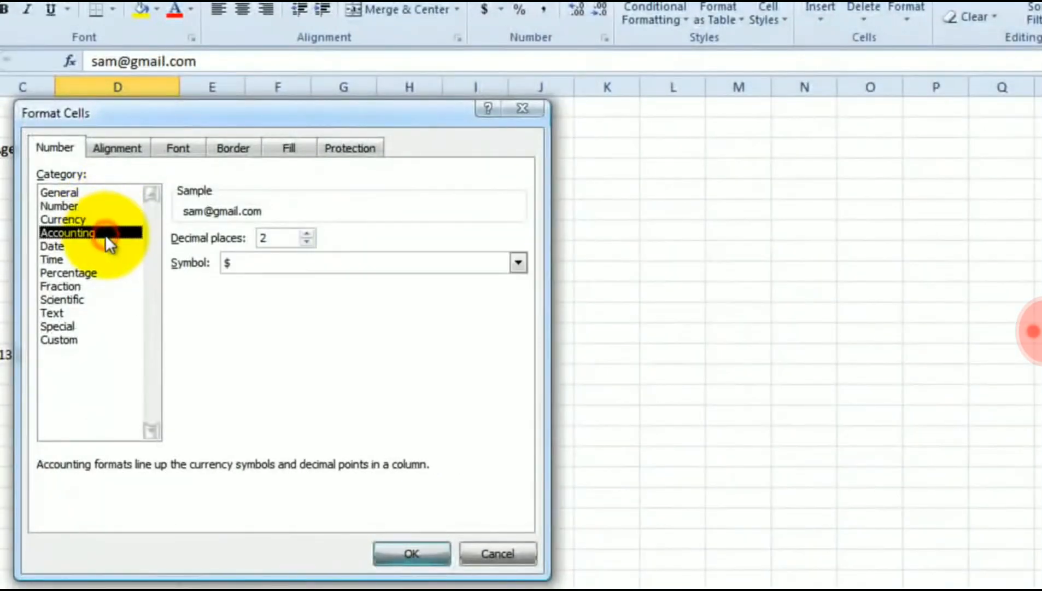
pyautogui.click(101, 260)
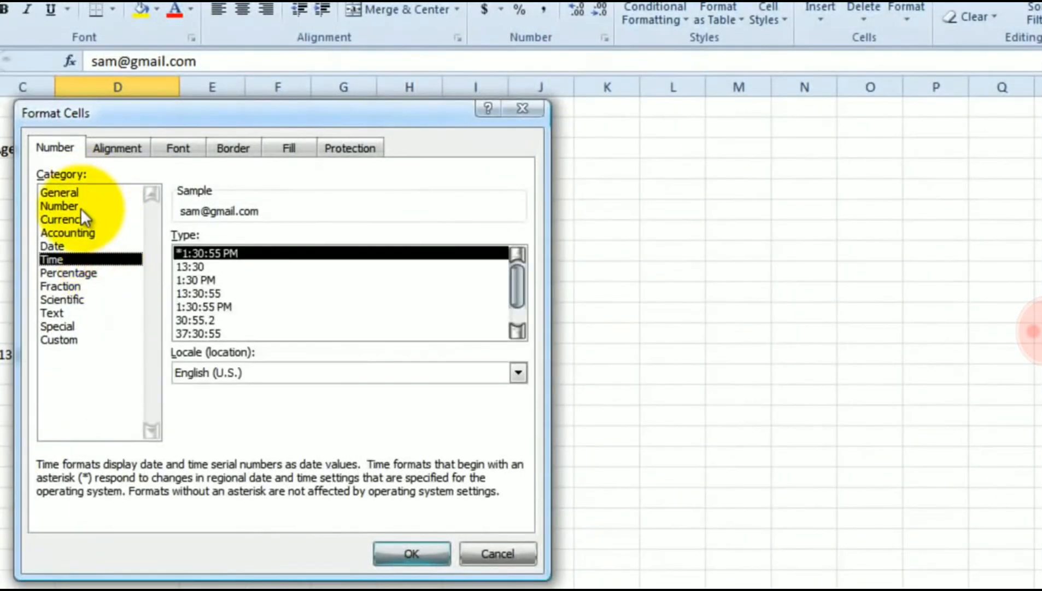
pyautogui.click(81, 206)
pyautogui.click(116, 149)
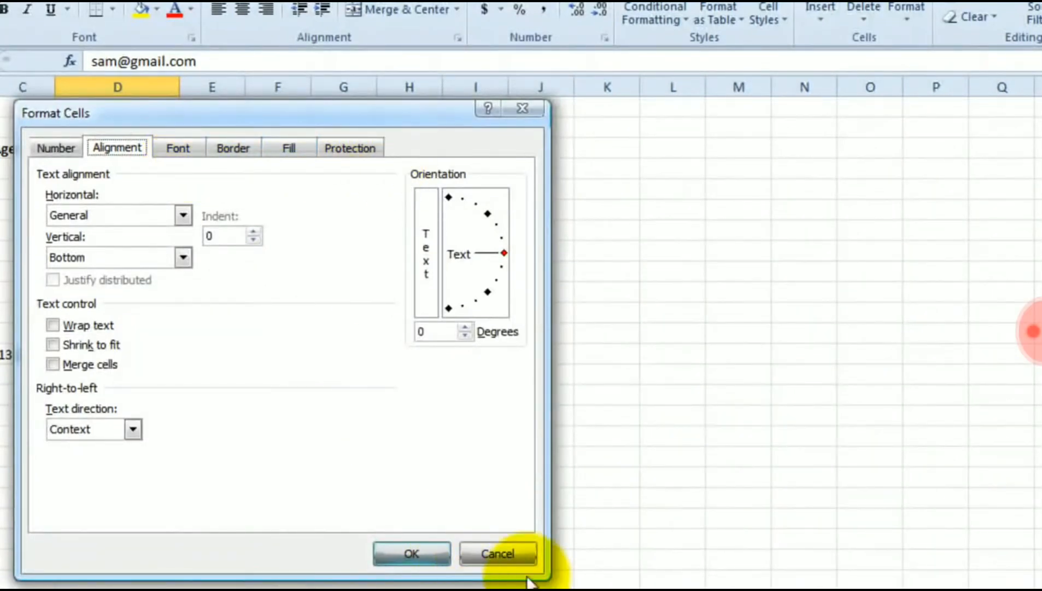
pyautogui.click(522, 555)
# Run a spelling check starting from empty cell E11 and close it without correcting anything
pyautogui.click(264, 337)
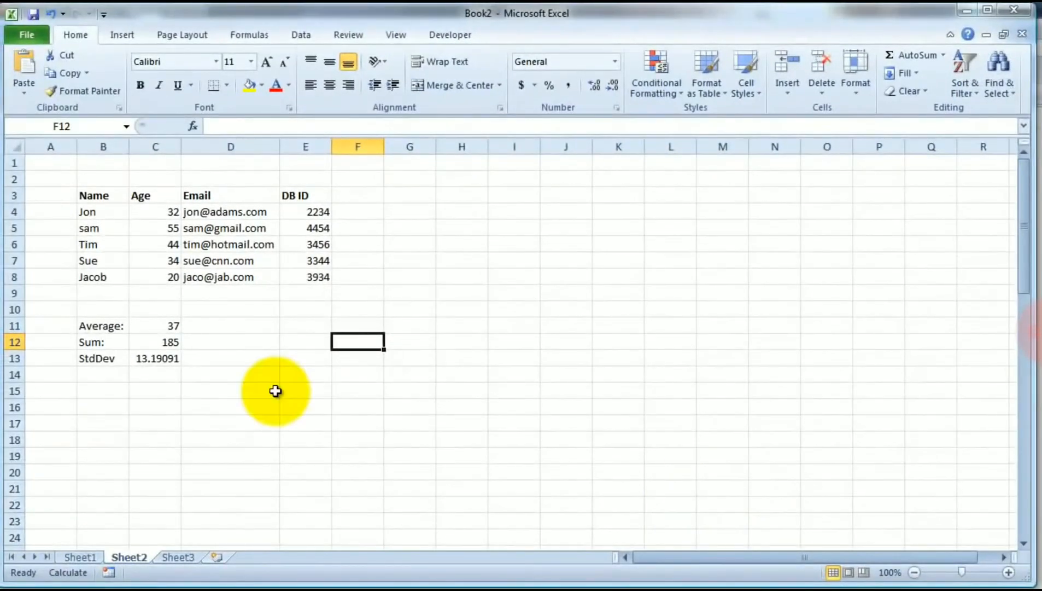
pyautogui.click(300, 325)
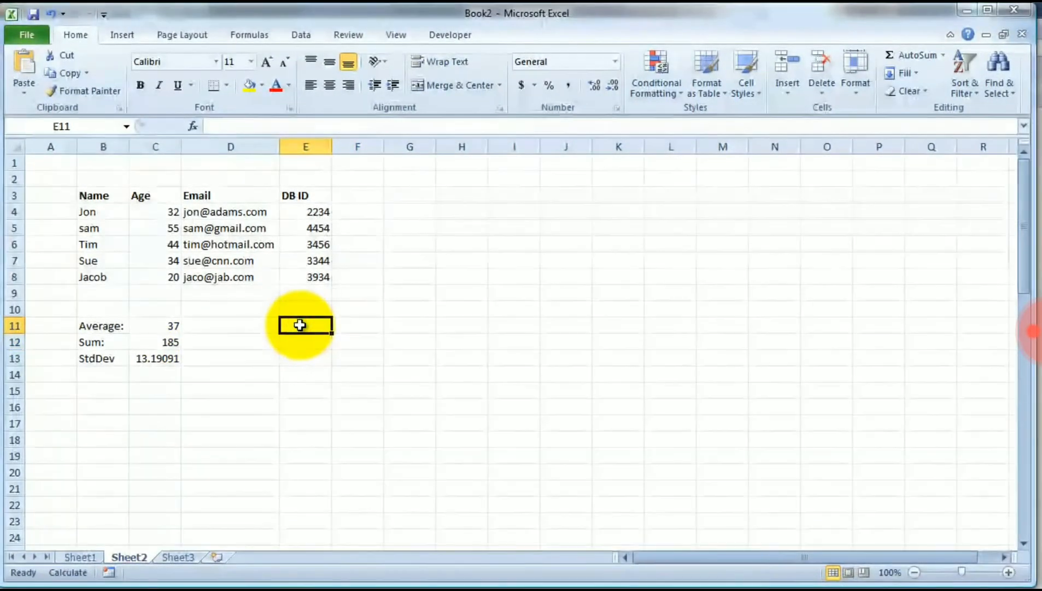
pyautogui.press('F7')
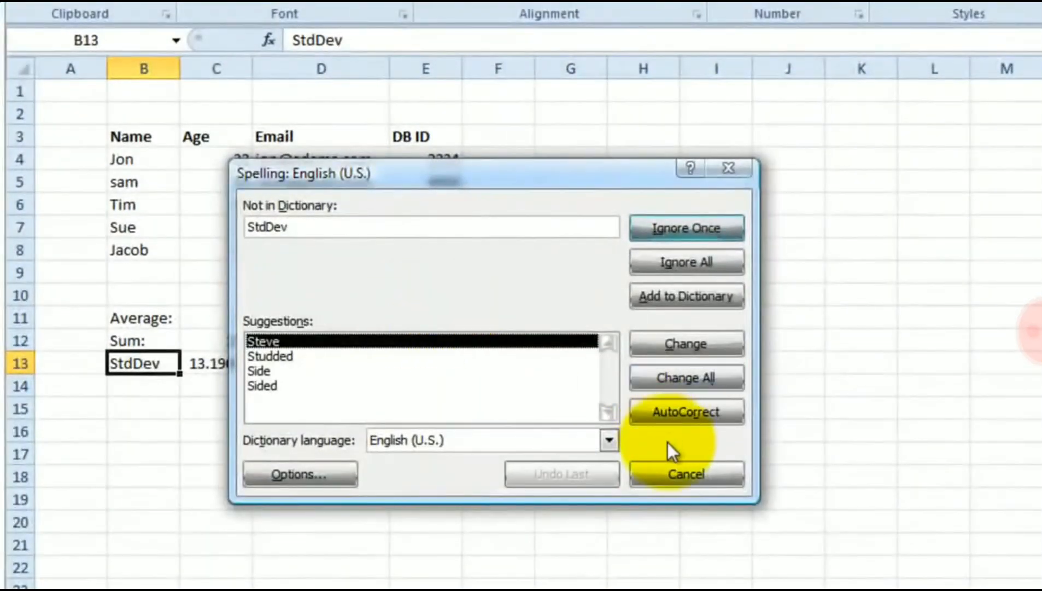
pyautogui.click(674, 471)
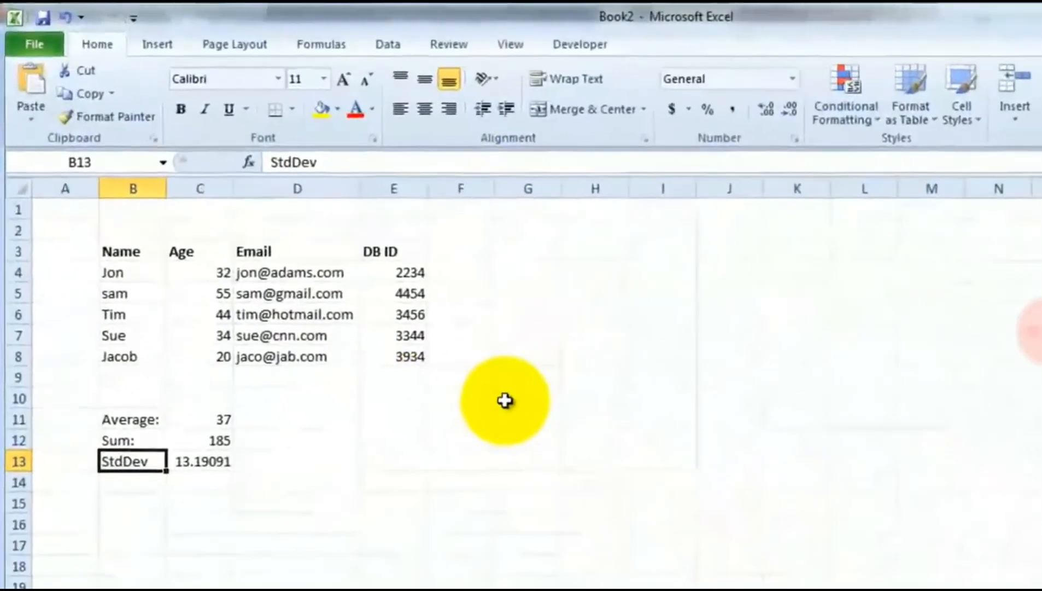
# Enter 23 in cell G11 and again in cell G12, moving down after each entry
pyautogui.click(559, 420)
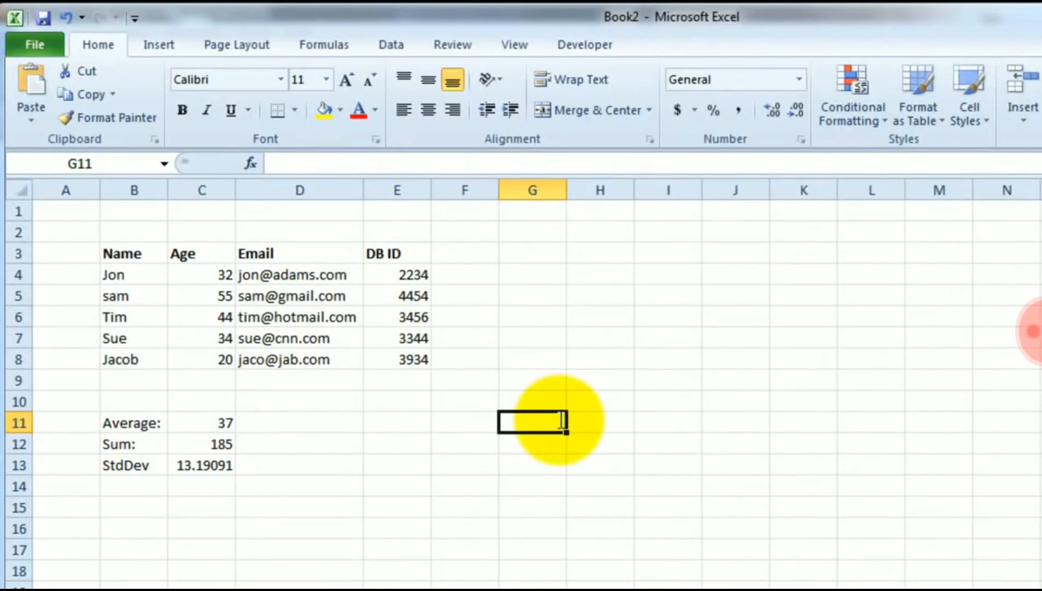
pyautogui.write('23')
pyautogui.press('Return')
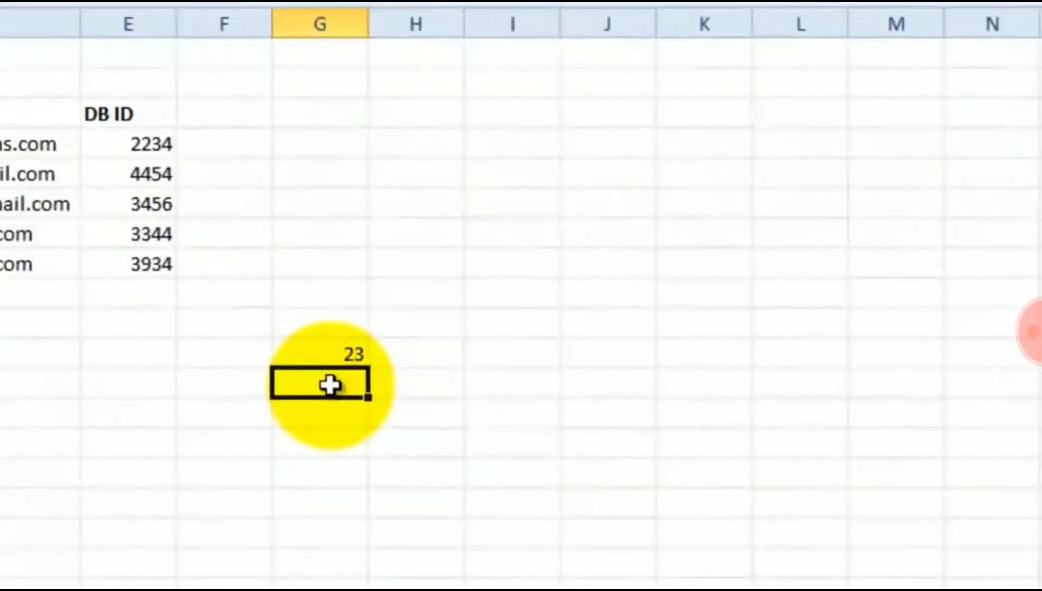
pyautogui.write('2')
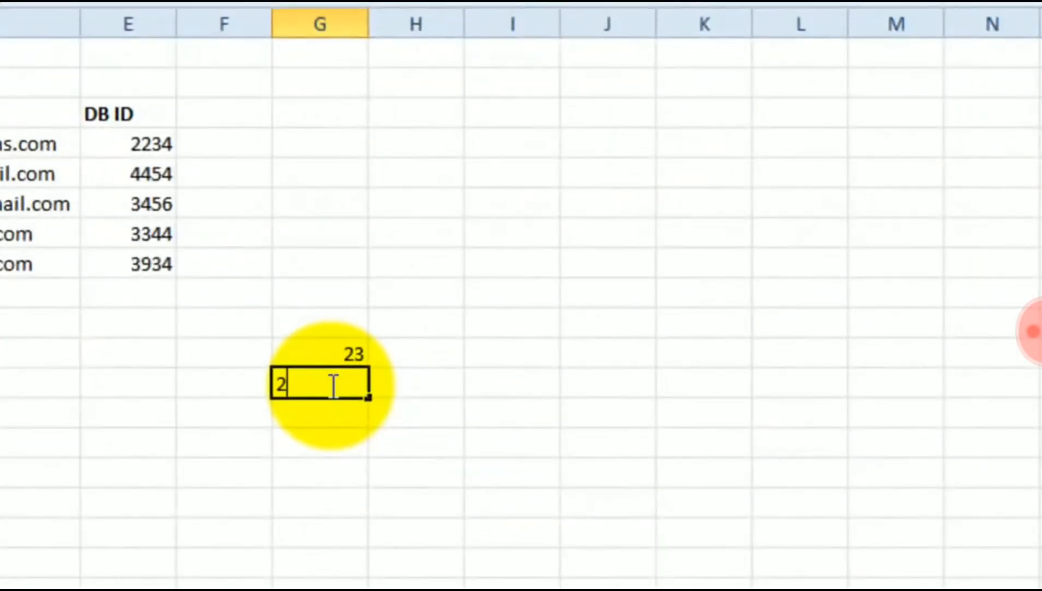
pyautogui.write('3')
pyautogui.press('Return')
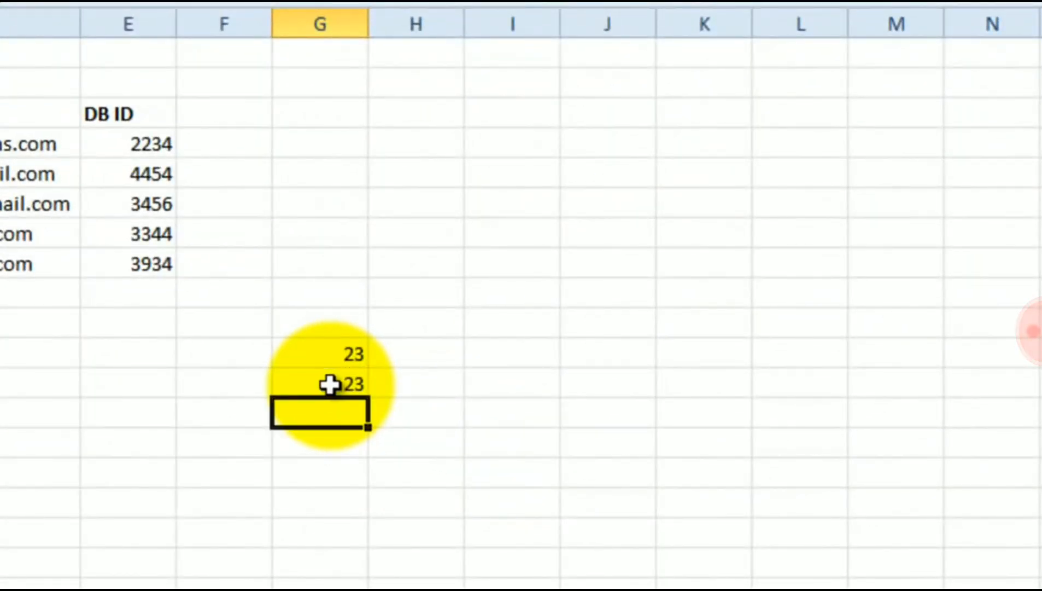
# Fill column H upward from cell H13 with 23, asdas and asdas, moving up one cell after each entry
pyautogui.press('Right')
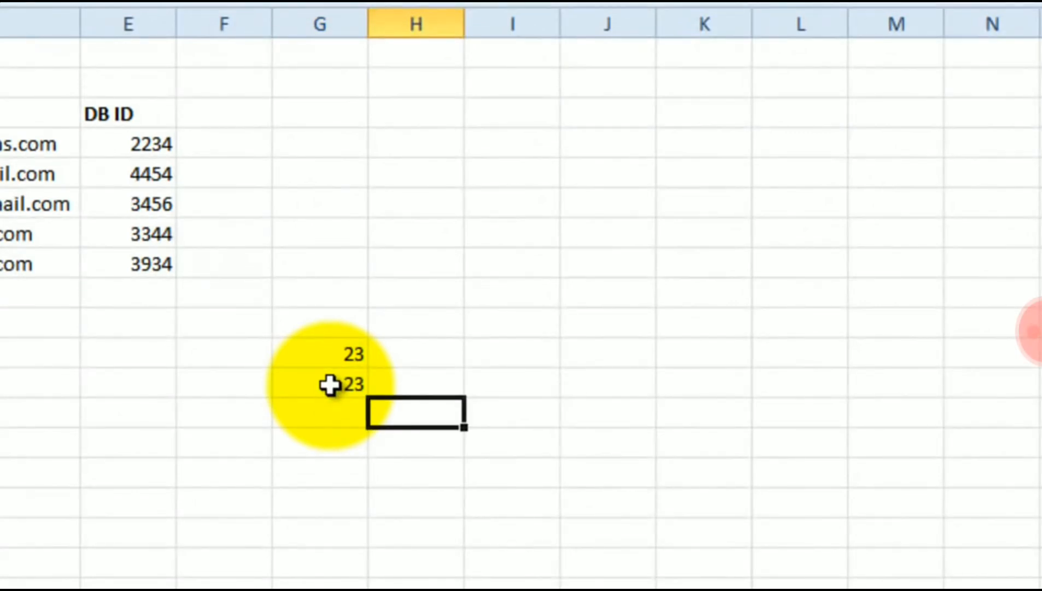
pyautogui.write('23')
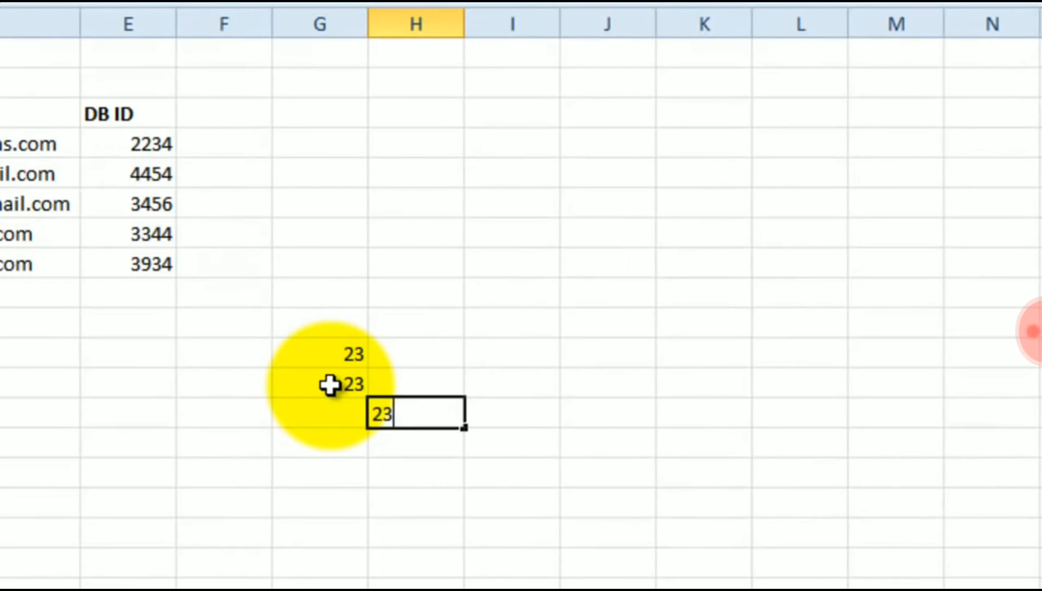
pyautogui.hotkey('shift', 'Return')
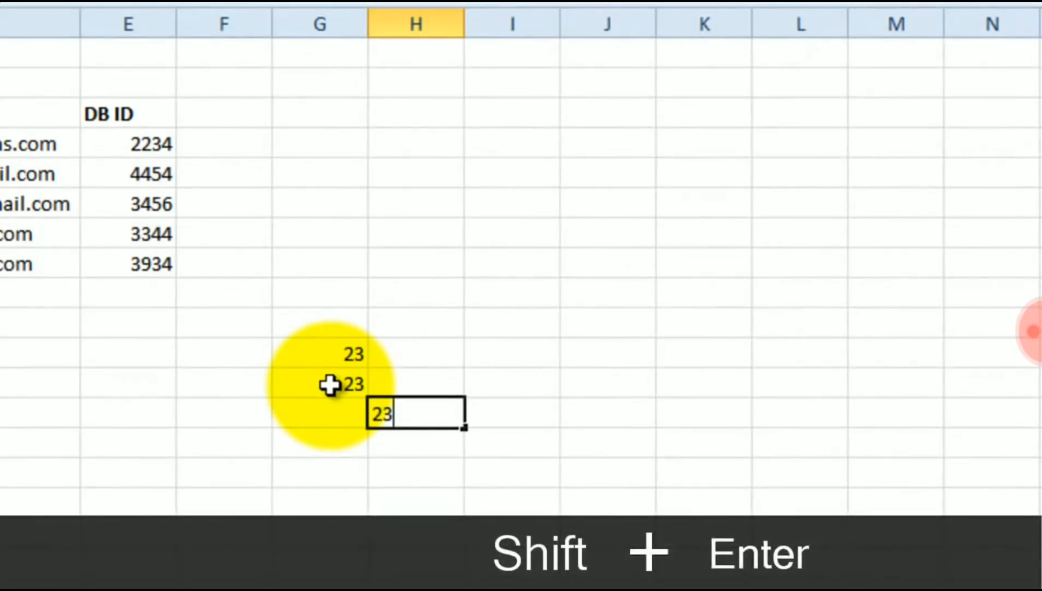
pyautogui.hotkey('shift', 'Return')
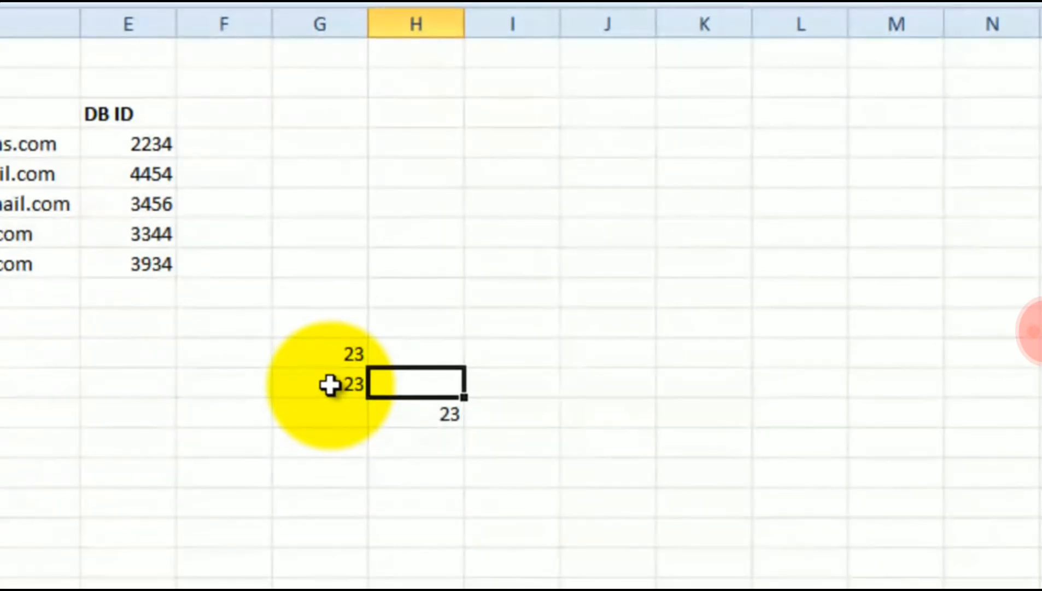
pyautogui.write('asdas')
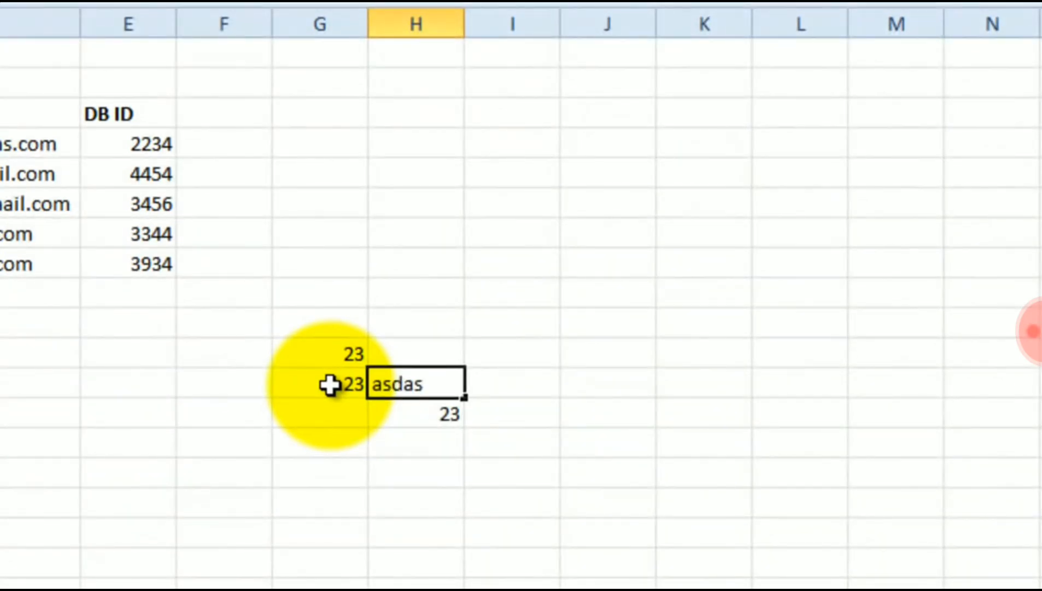
pyautogui.hotkey('shift', 'Return')
pyautogui.write('asda')
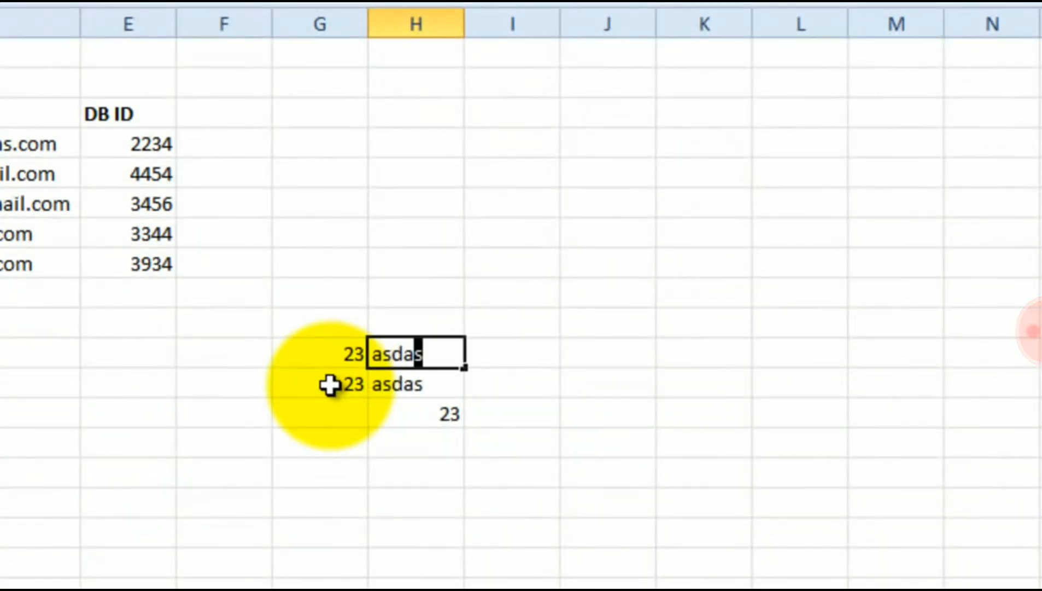
pyautogui.hotkey('shift', 'Return')
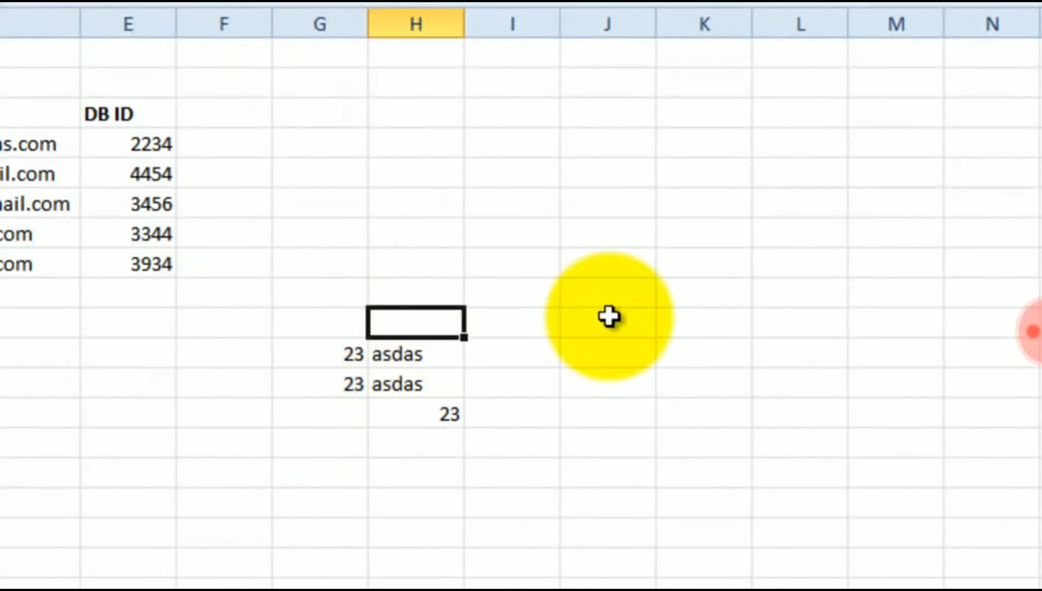
# Enter 123, qe2 and 1231q across row 10 starting in cell H10, moving one cell rightward after each of the first two entries
pyautogui.write('123')
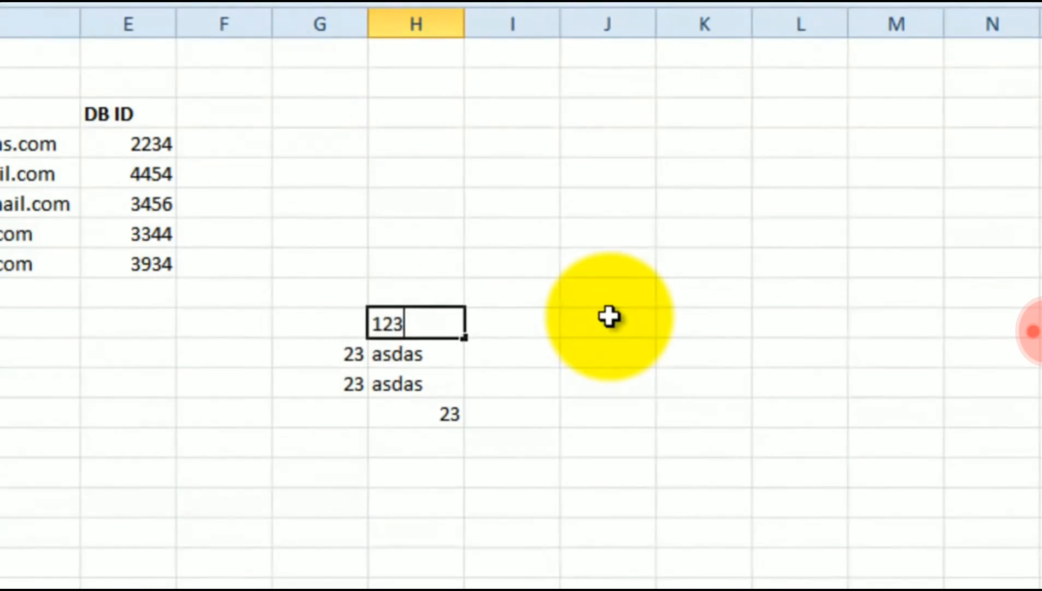
pyautogui.press('Tab')
pyautogui.write('qe2')
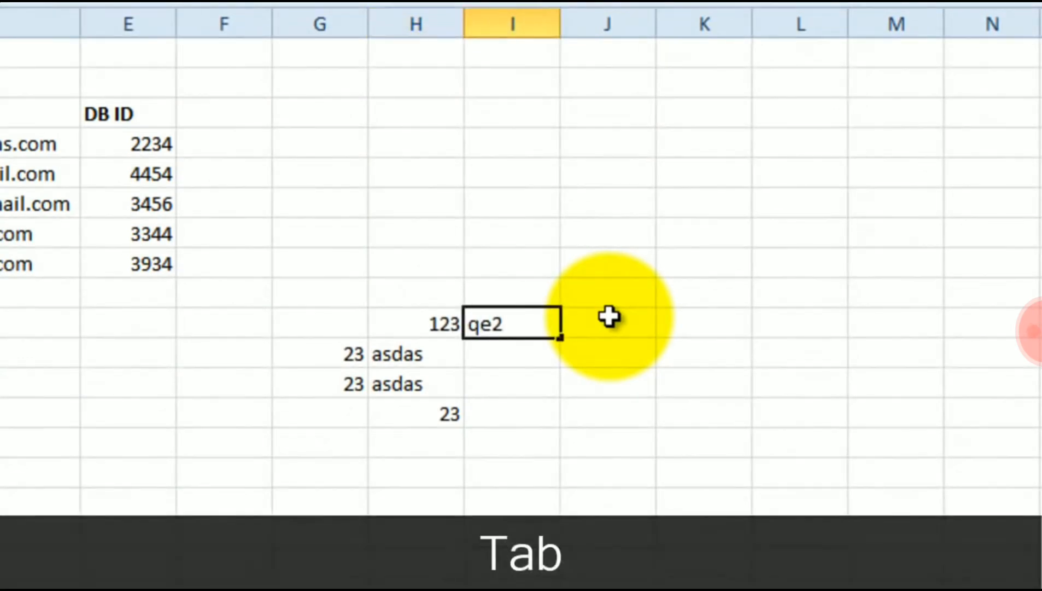
pyautogui.press('Tab')
pyautogui.write('1231q')
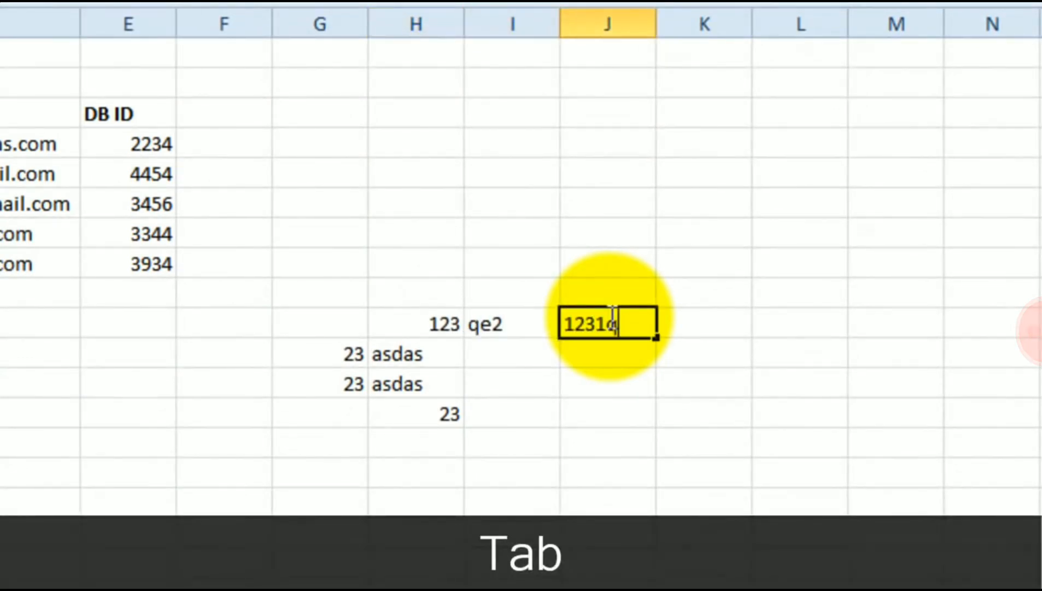
# Enter asd, 123 and qwe in row 9 from cell K9 back to I9, moving one cell leftward after each entry
pyautogui.click(668, 279)
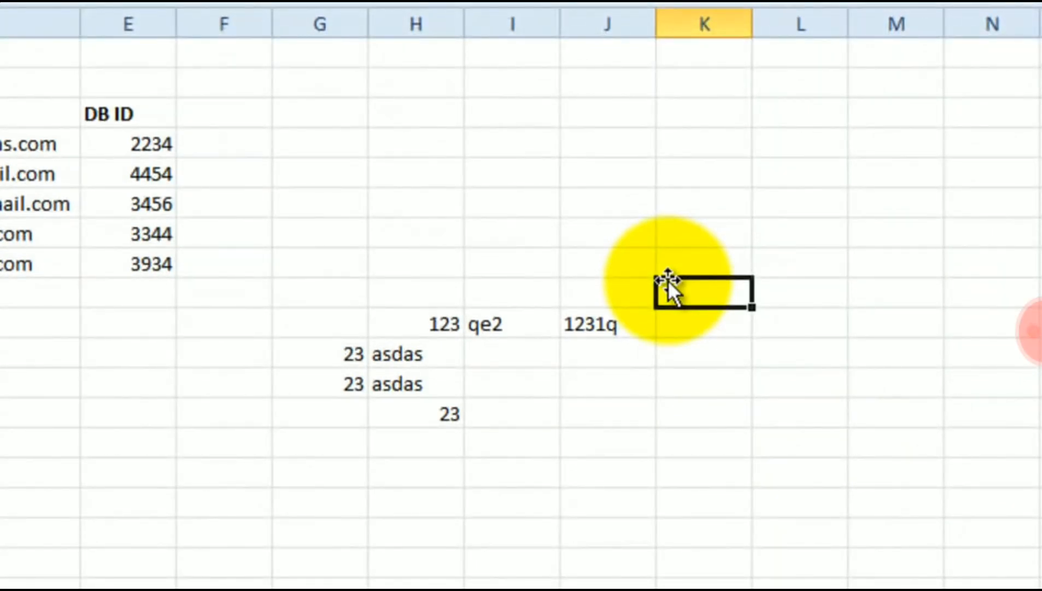
pyautogui.write('asd')
pyautogui.hotkey('shift', 'Tab')
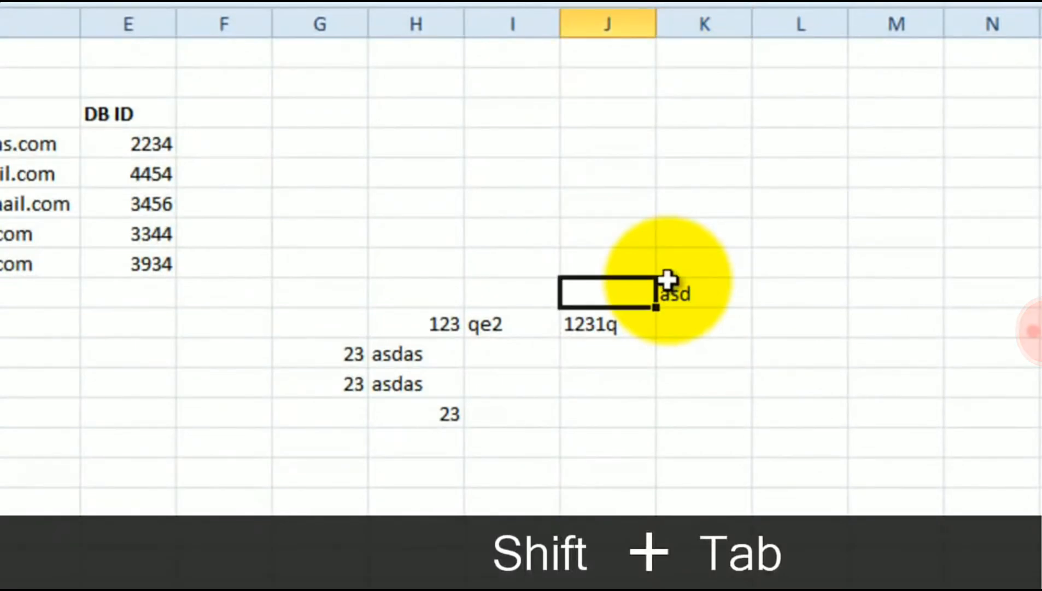
pyautogui.write('123')
pyautogui.hotkey('shift', 'Tab')
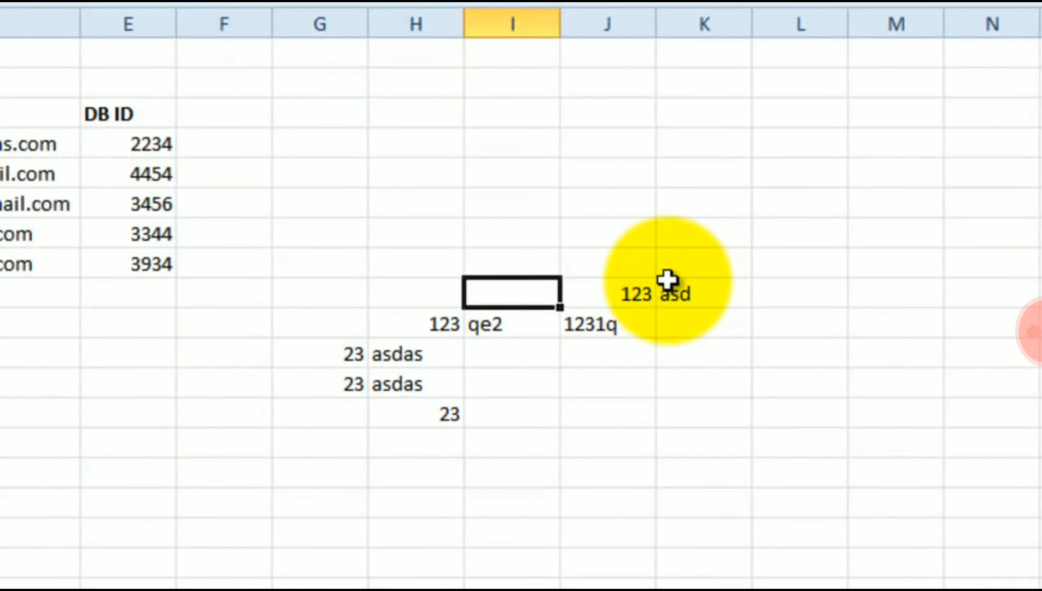
pyautogui.write('qwe')
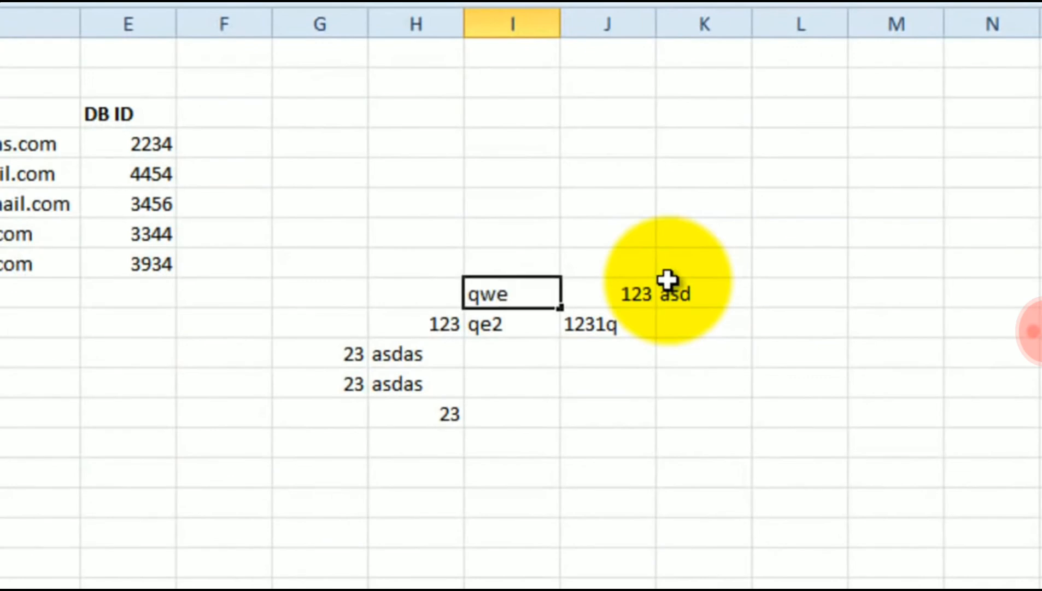
pyautogui.hotkey('shift', 'Tab')
# Starting from cell F15, flip through Sheet1, Sheet2 and Sheet3, return to Sheet2 and move to cell H15
pyautogui.click(218, 471)
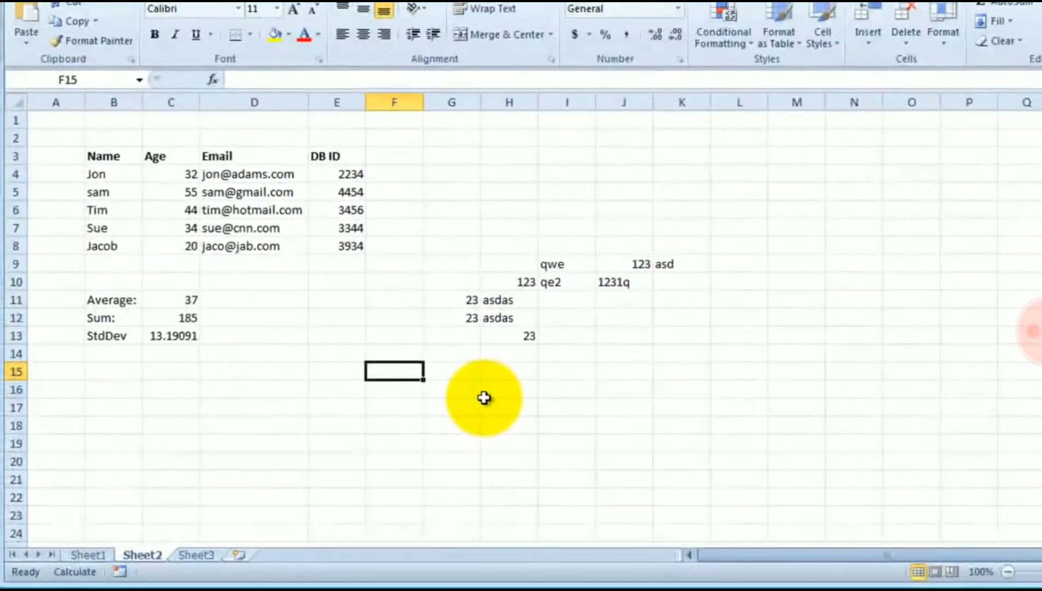
pyautogui.click(76, 550)
pyautogui.click(140, 551)
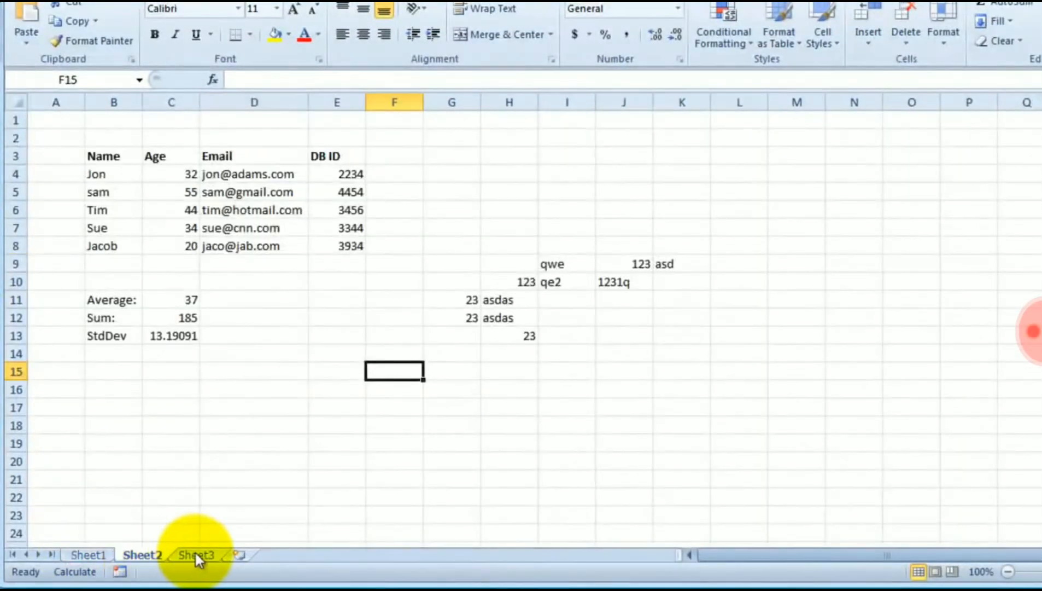
pyautogui.click(193, 552)
pyautogui.click(113, 552)
pyautogui.click(140, 555)
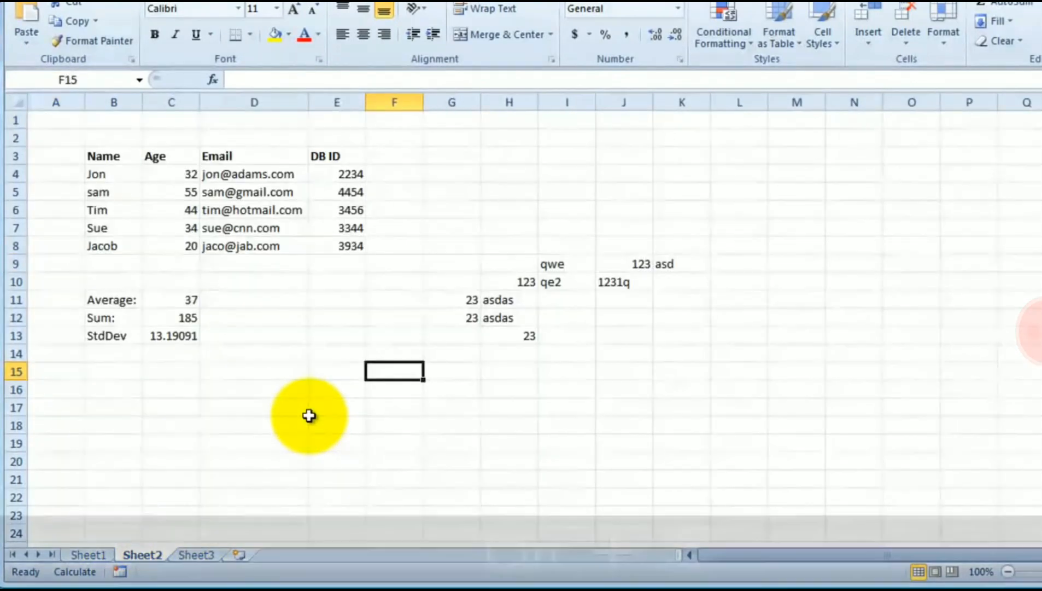
pyautogui.hotkey('ctrl', 'pagedown')
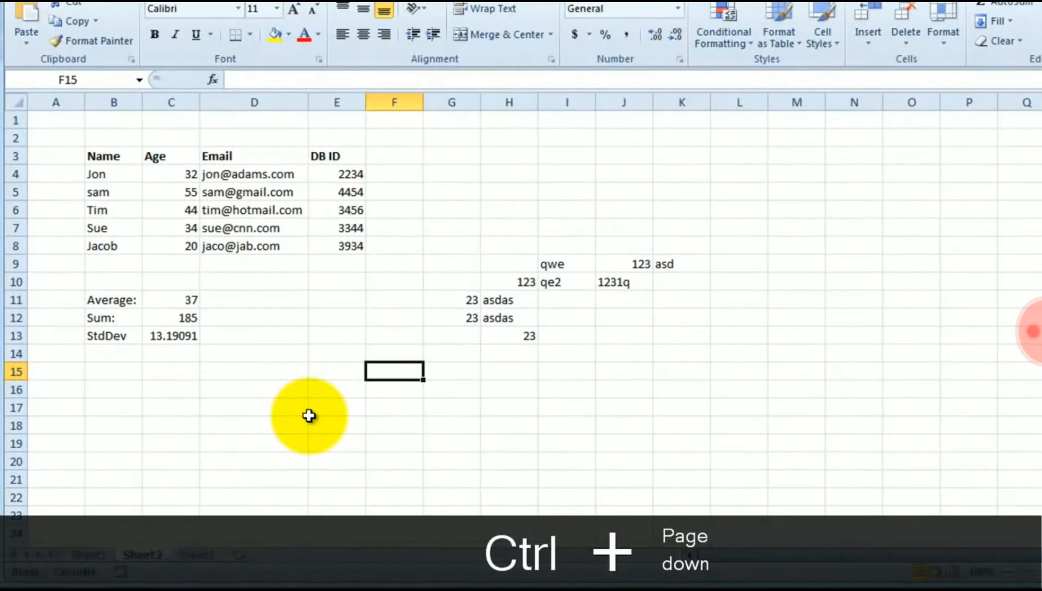
pyautogui.press('Right')
pyautogui.press('Right')
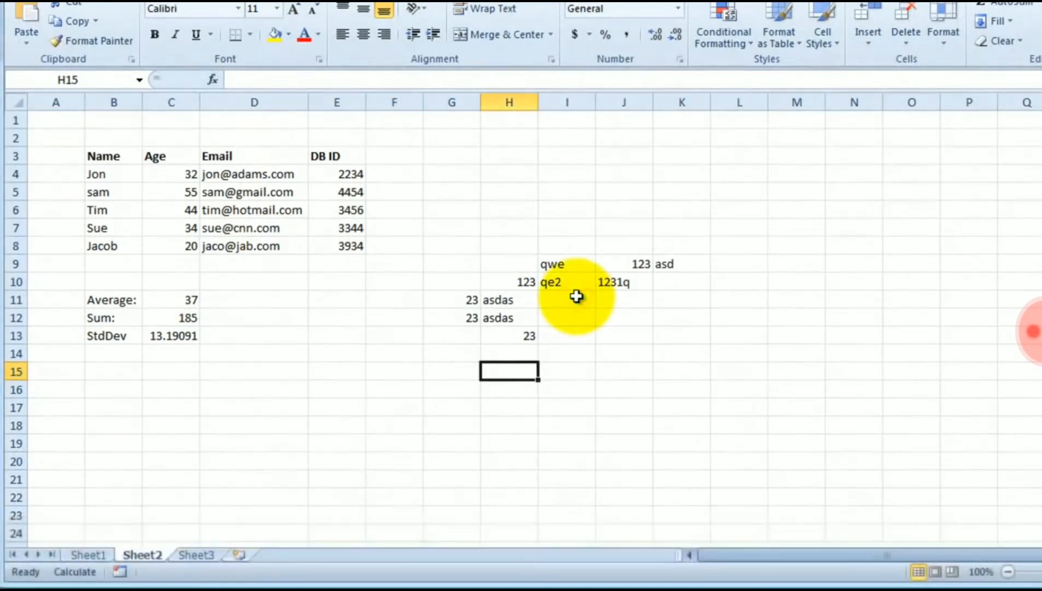
# Apply an outline border to cell E4 and to the empty cell G5
pyautogui.click(334, 175)
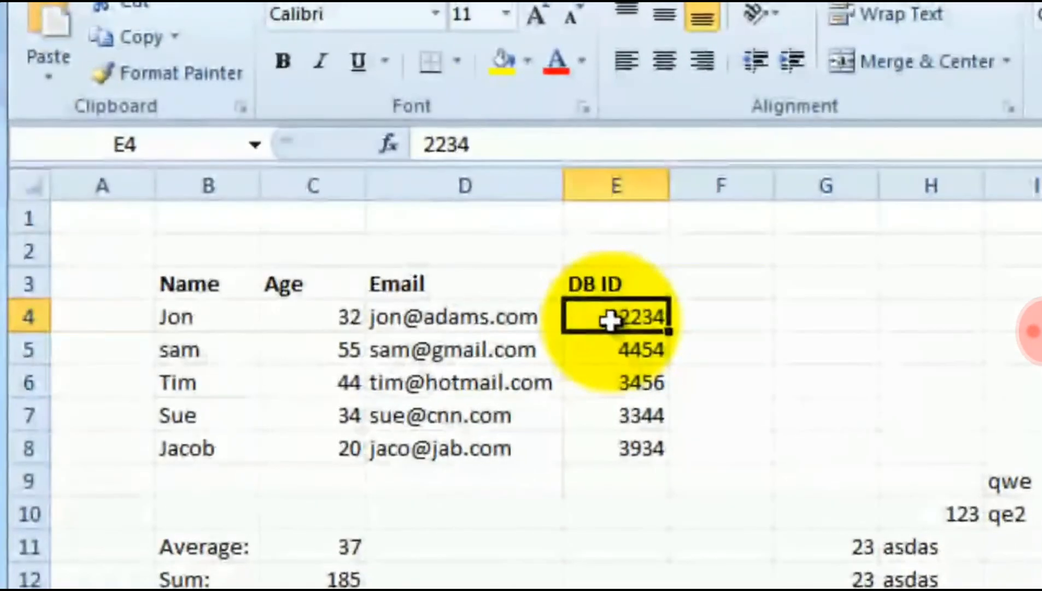
pyautogui.hotkey('ctrl', 'shift', '7')
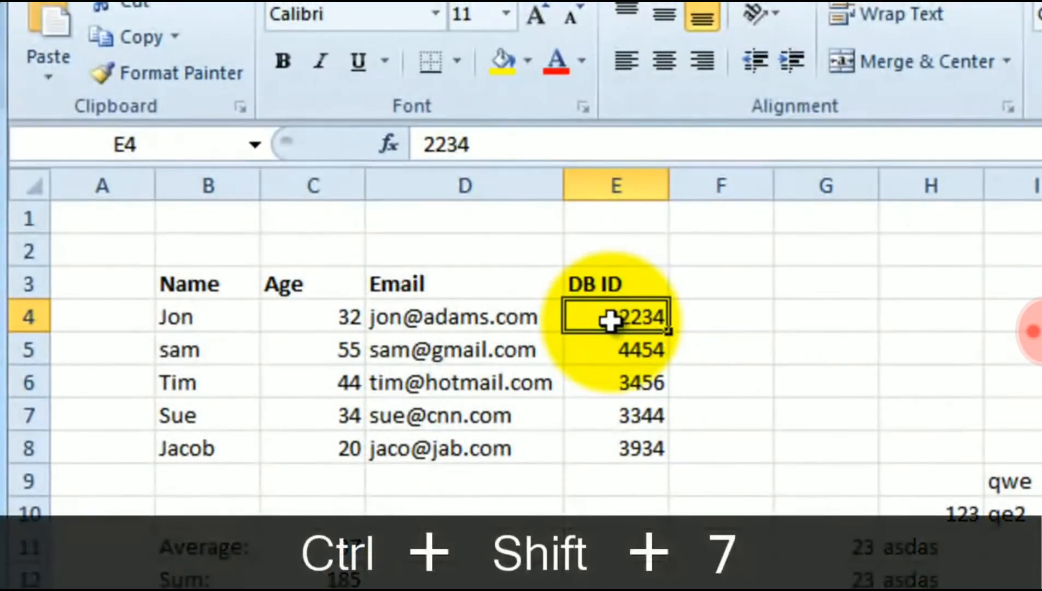
pyautogui.press('Return')
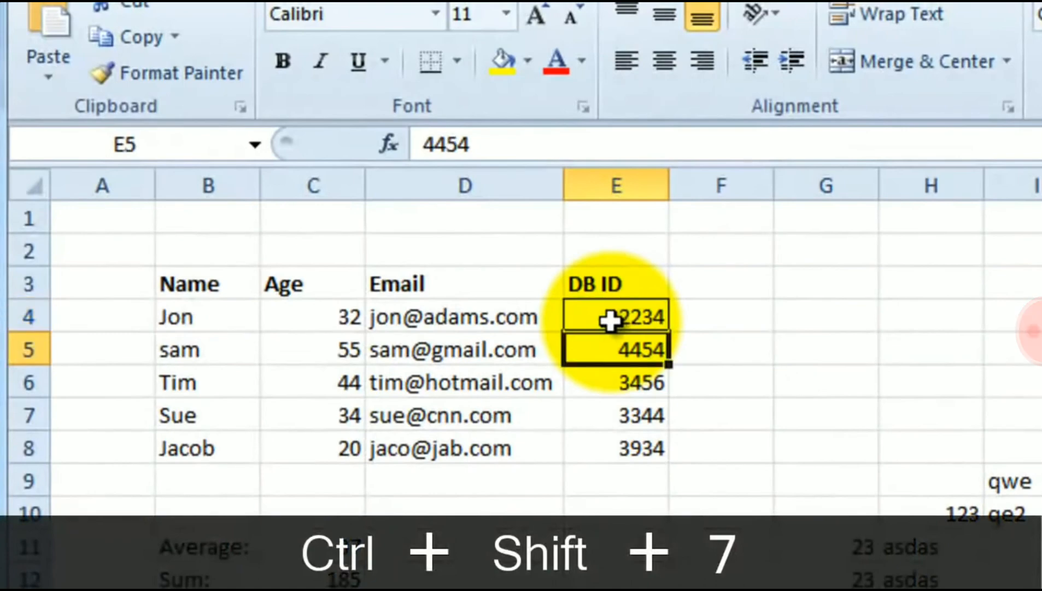
pyautogui.click(616, 412)
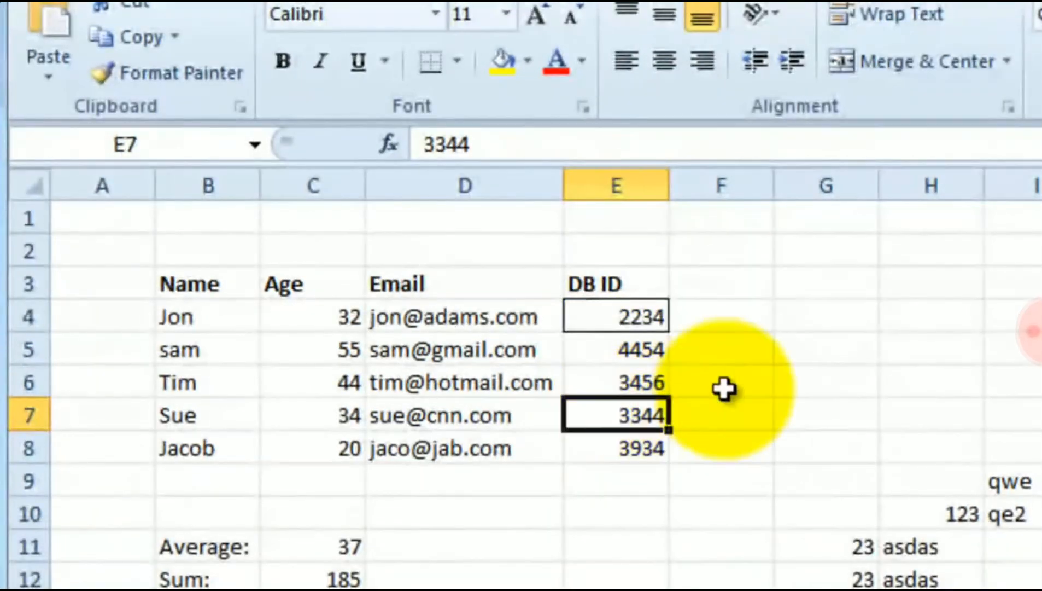
pyautogui.click(808, 355)
pyautogui.hotkey('ctrl', 'shift', '7')
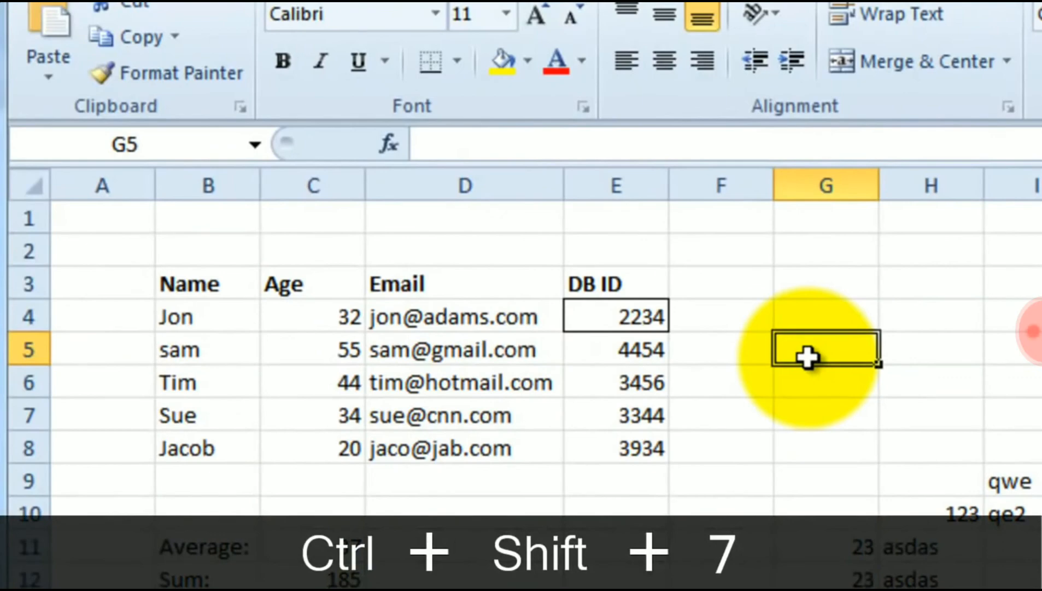
# Add a comment reading "Comments" to cell G7 and leave the comment box
pyautogui.press('Down')
pyautogui.press('Down')
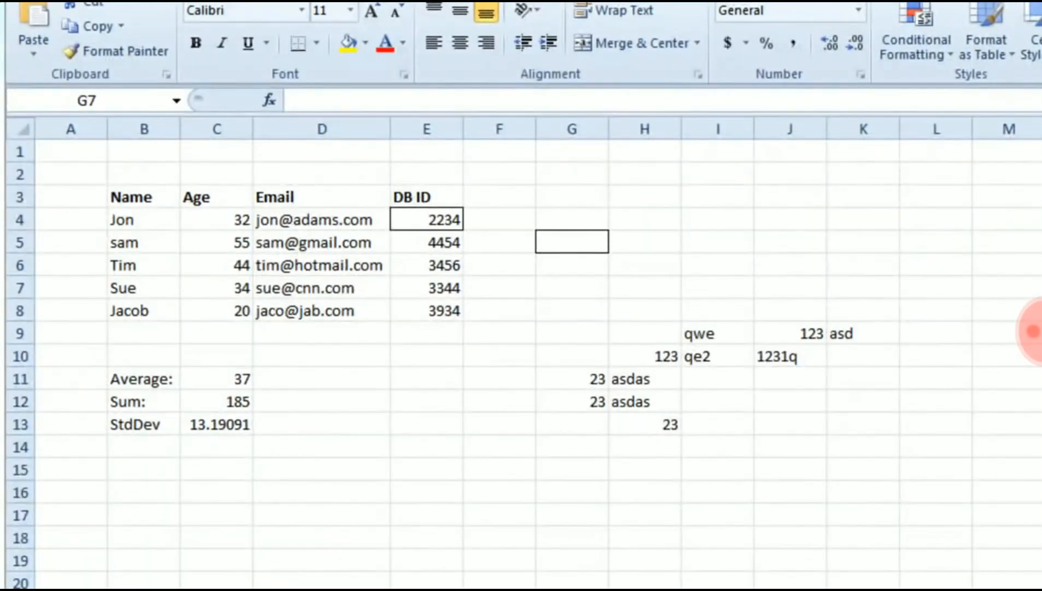
pyautogui.click(815, 336)
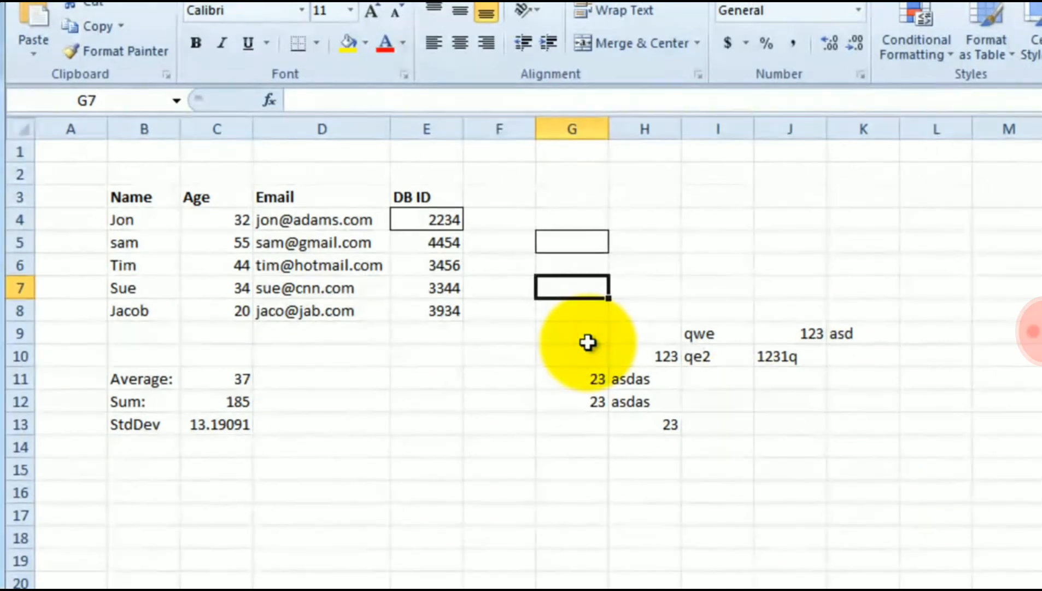
pyautogui.hotkey('shift', 'F2')
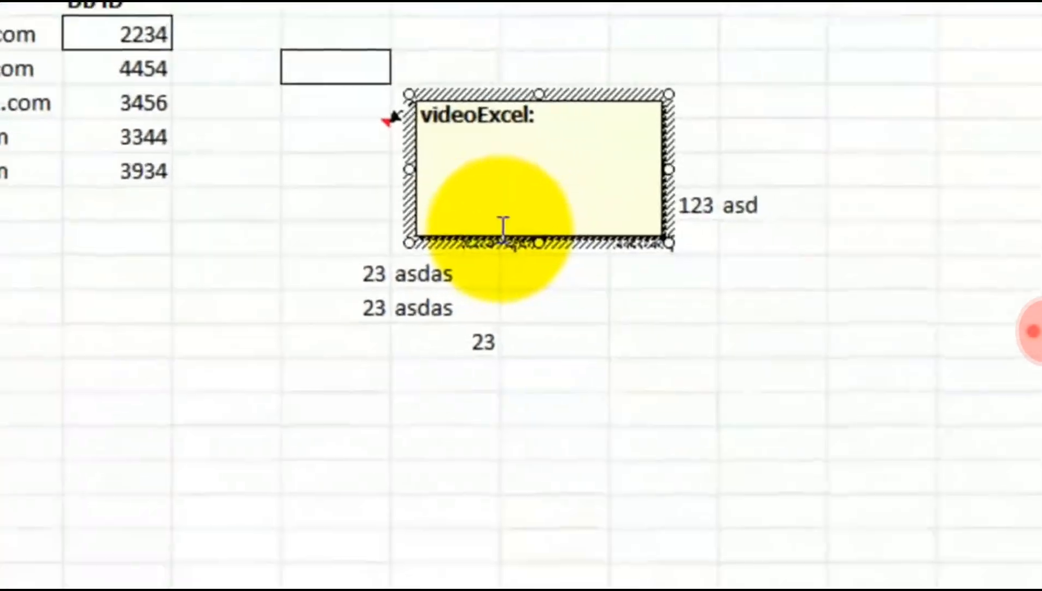
pyautogui.write('Com')
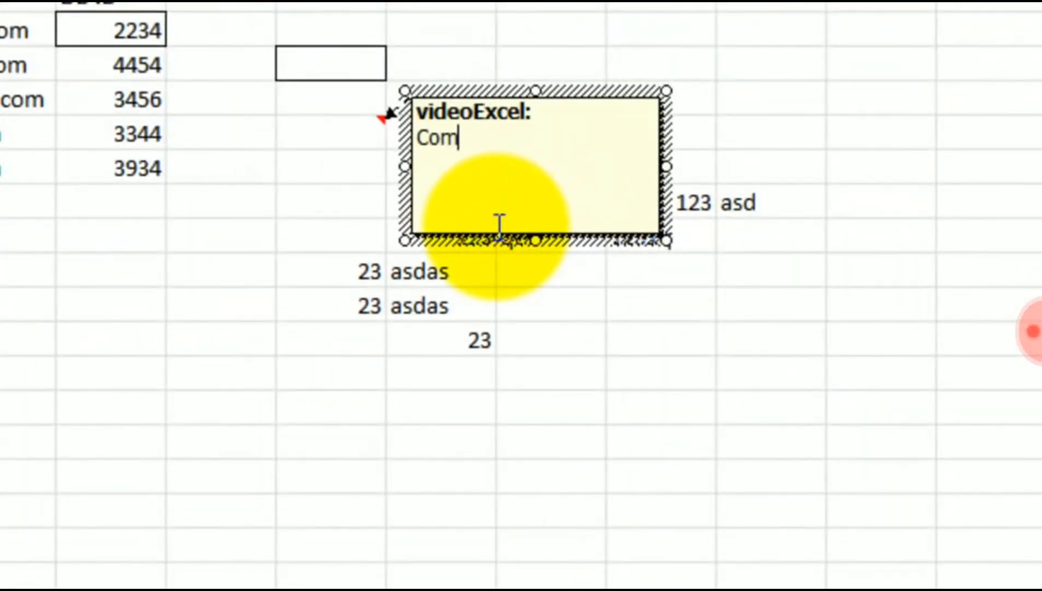
pyautogui.write('ments')
pyautogui.press('Return')
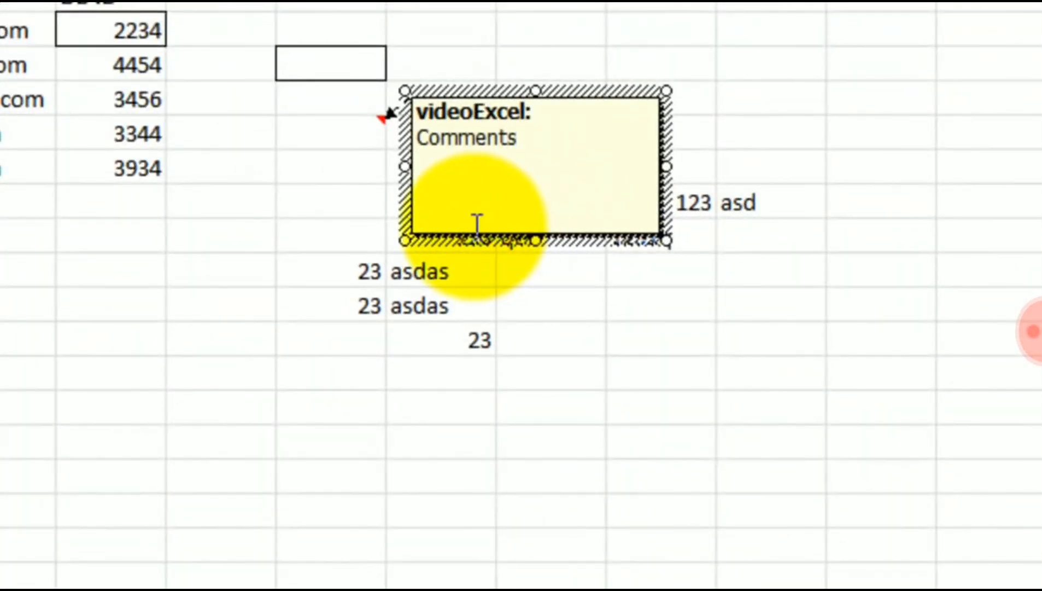
pyautogui.click(239, 228)
pyautogui.press('Right')
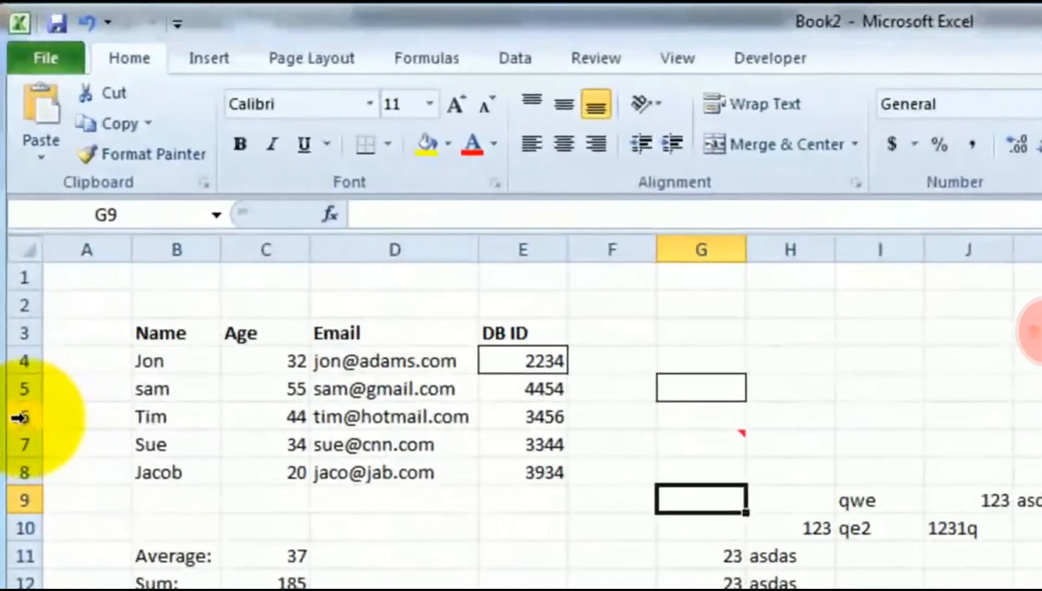
# Insert a blank row at row 6 and repeat the insertion three more times for four blank rows in total
pyautogui.click(18, 418)
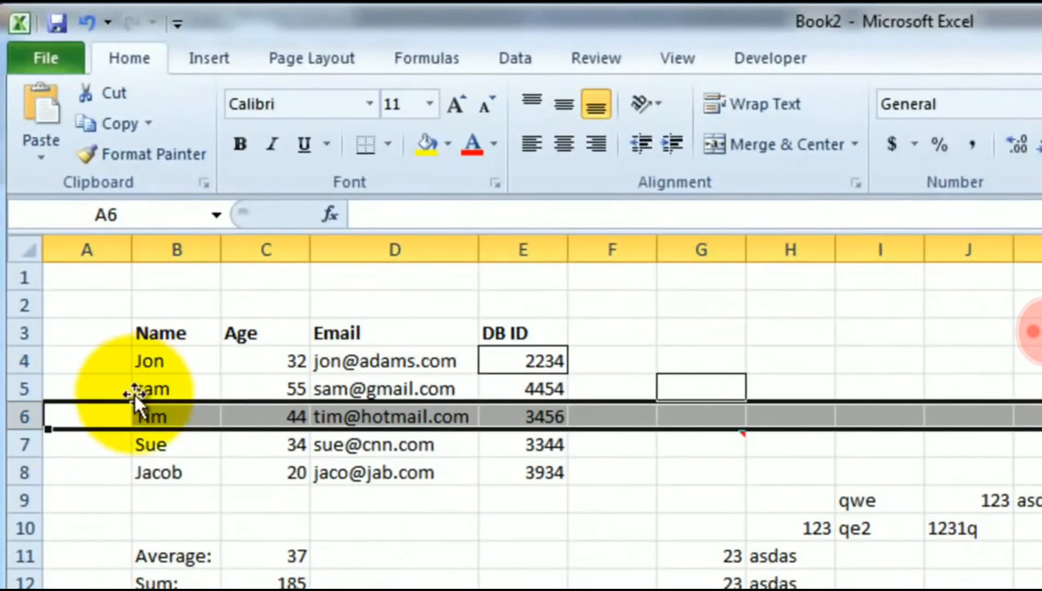
pyautogui.rightClick(28, 416)
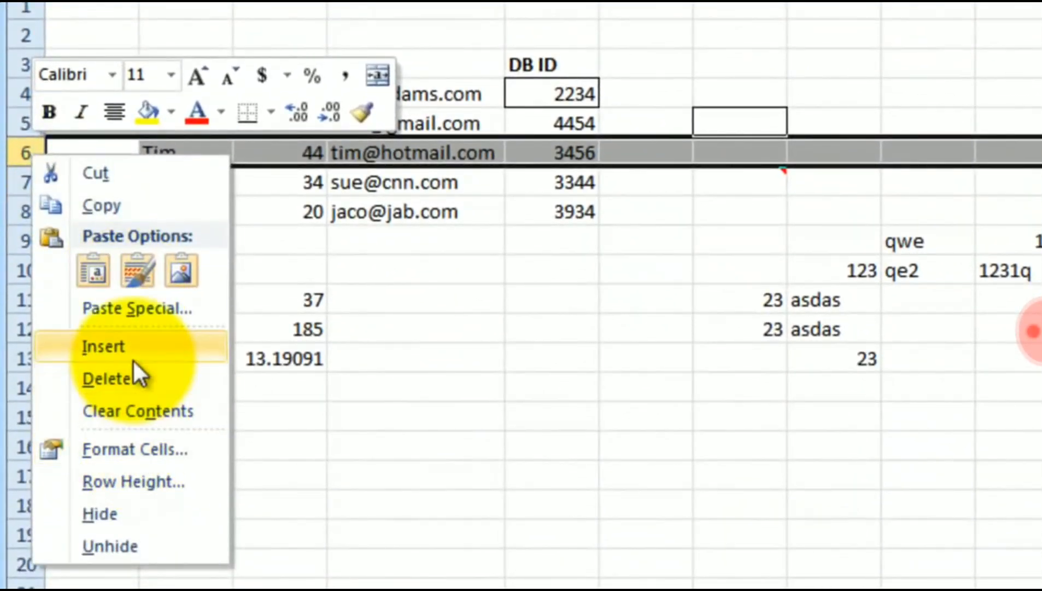
pyautogui.click(132, 342)
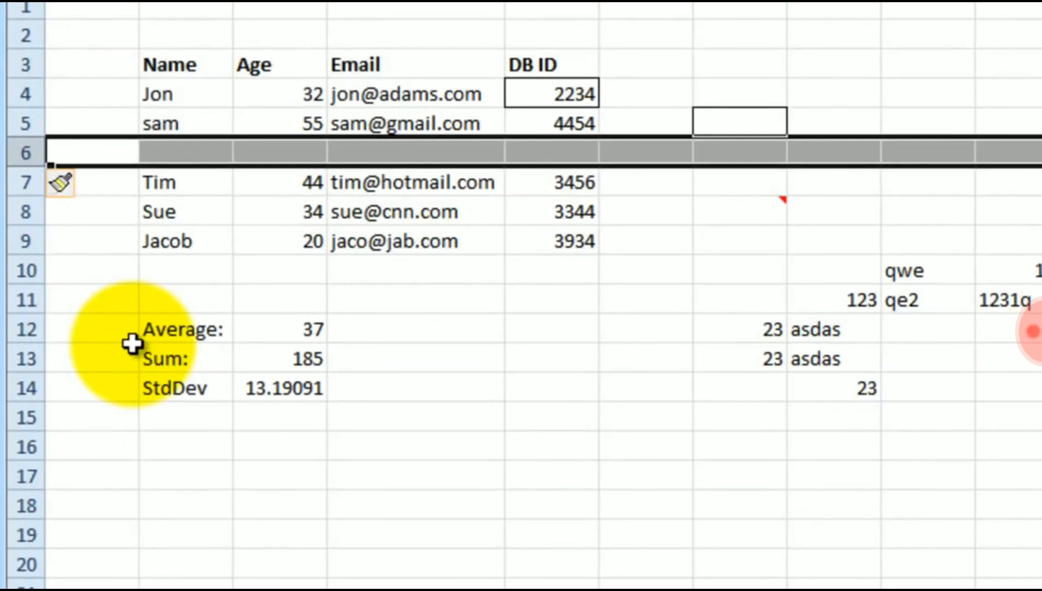
pyautogui.press('F4')
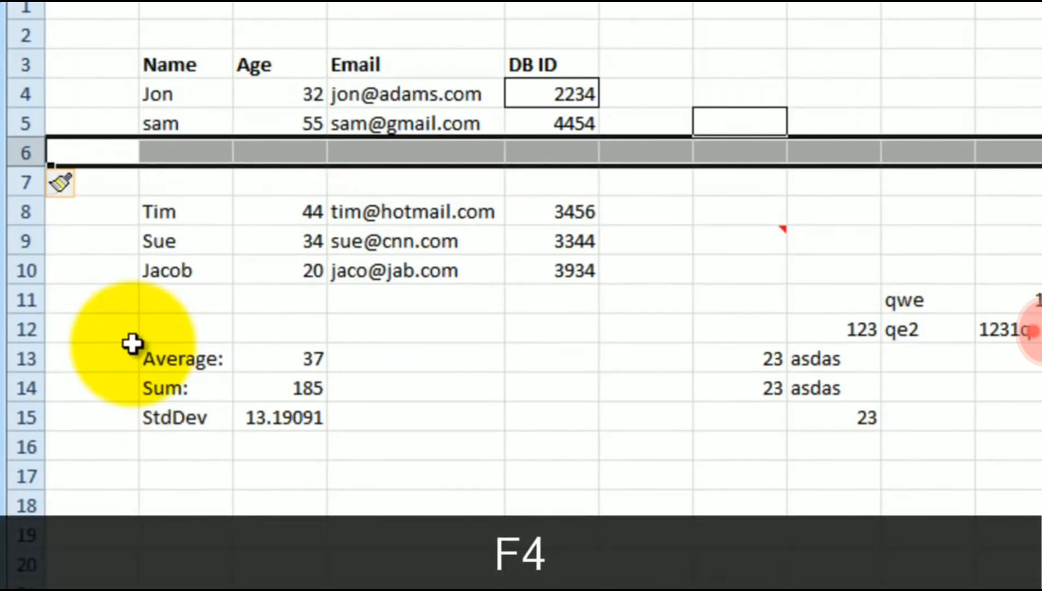
pyautogui.press('F4')
pyautogui.press('F4')
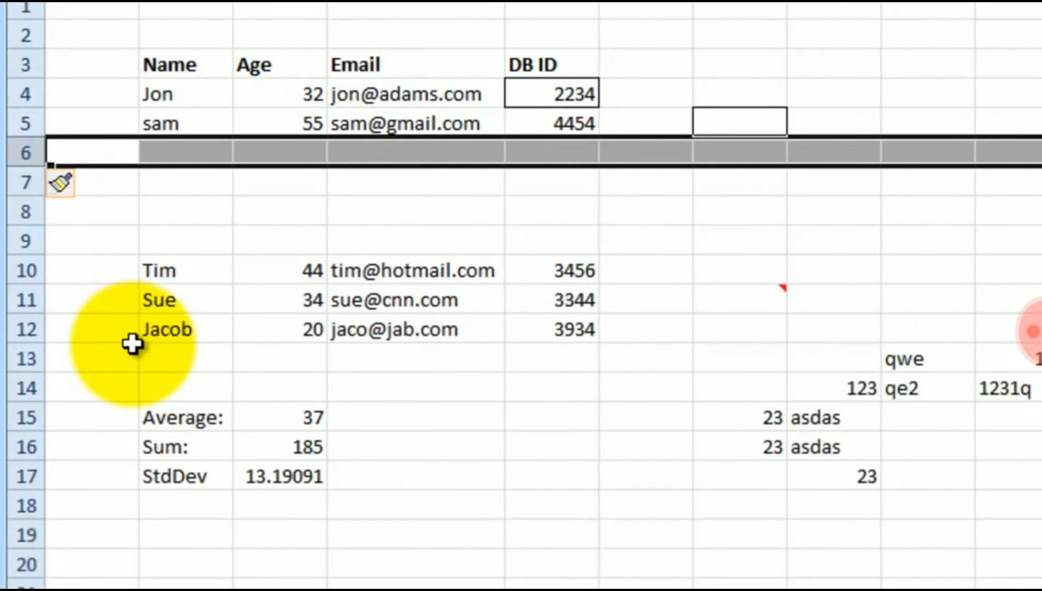
# Move the selection to cell F13 and close the current workbook window
pyautogui.click(342, 501)
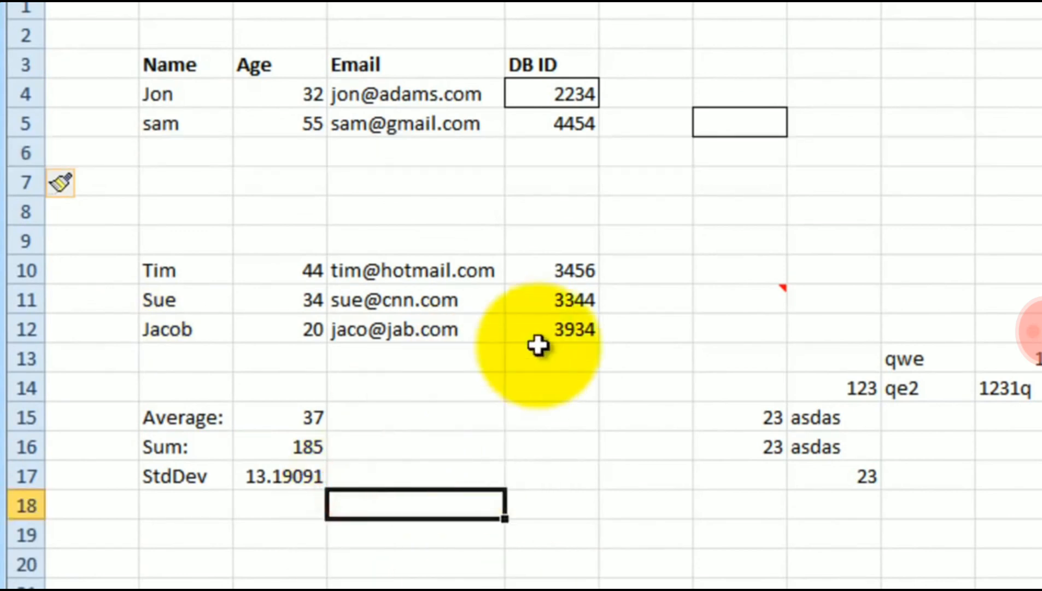
pyautogui.click(569, 421)
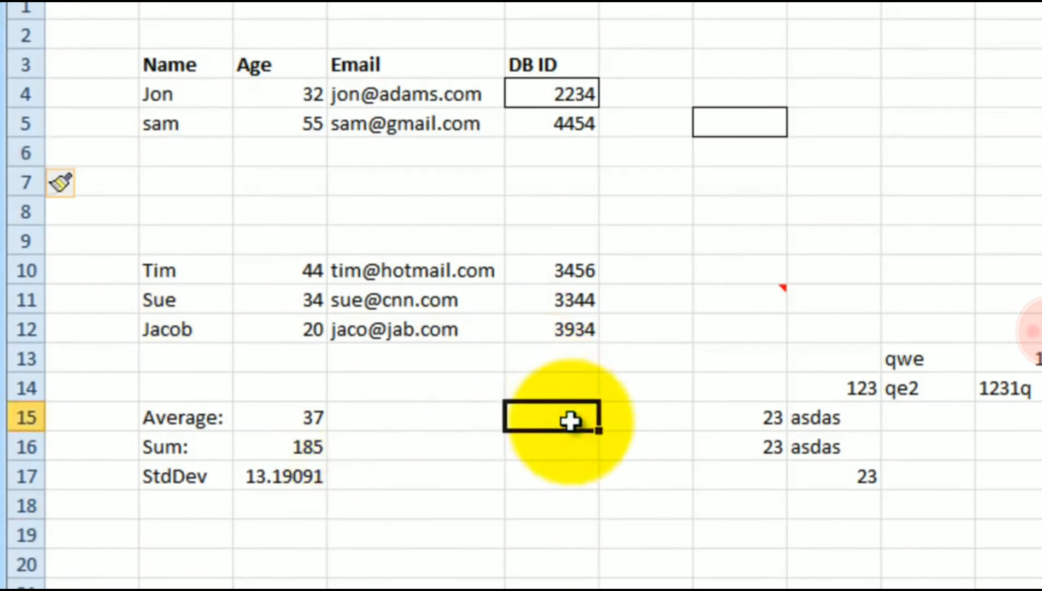
pyautogui.click(625, 361)
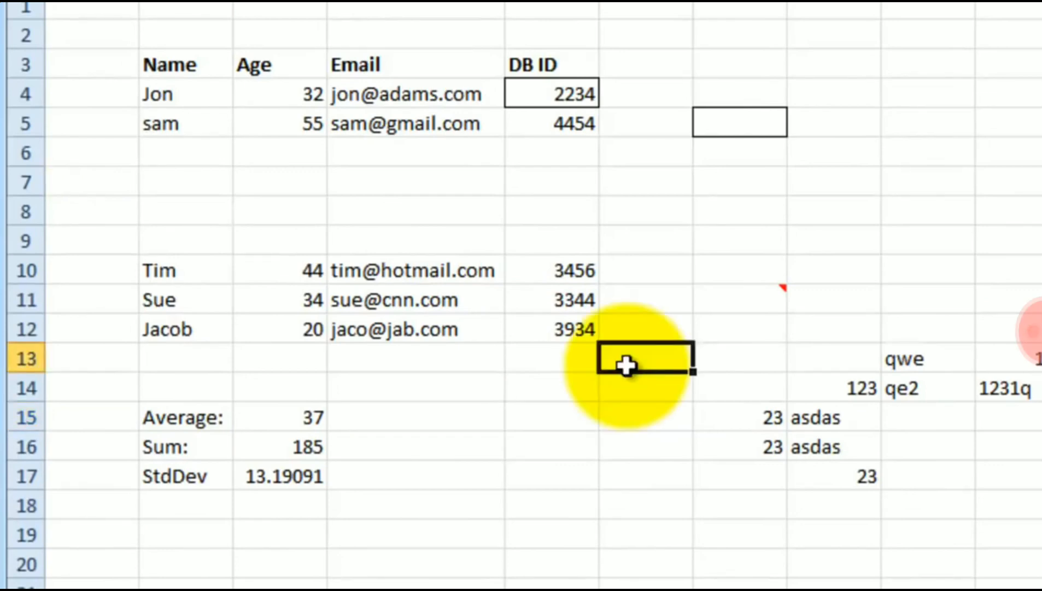
pyautogui.hotkey('ctrl', 'F4')
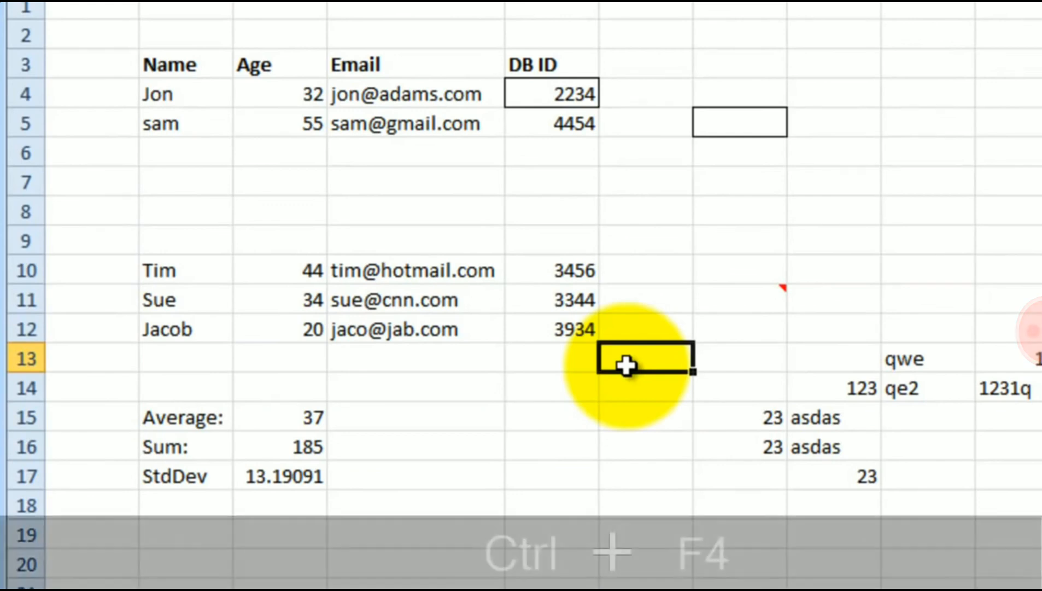